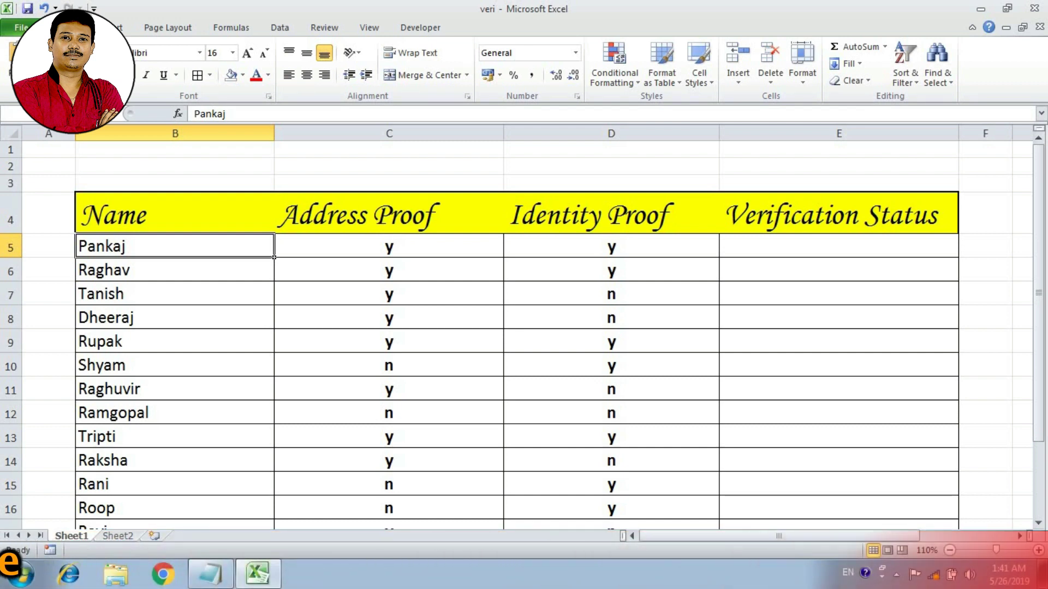
- Highlight the table header, the names and the Address and Identity Proof columns to review the data
{"action": "mouse_move", "coordinate": [175, 214]}
{"action": "left_mouse_down"}
{"action": "mouse_move", "coordinate": [611, 270]}
{"action": "mouse_move", "coordinate": [838, 270]}
{"action": "left_mouse_up"}
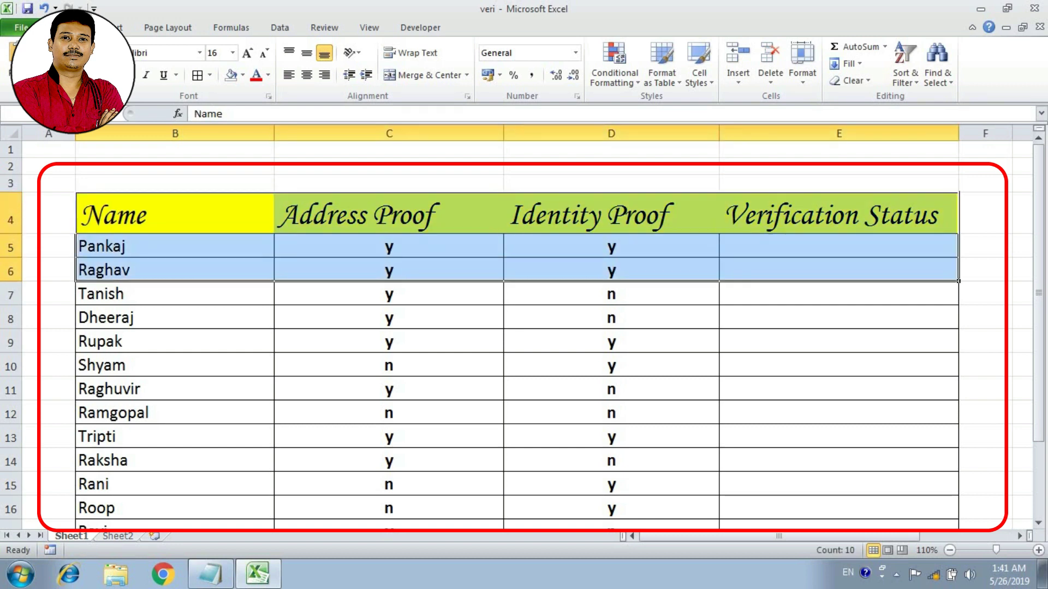
{"action": "left_click_drag", "start_coordinate": [175, 245], "coordinate": [174, 507]}
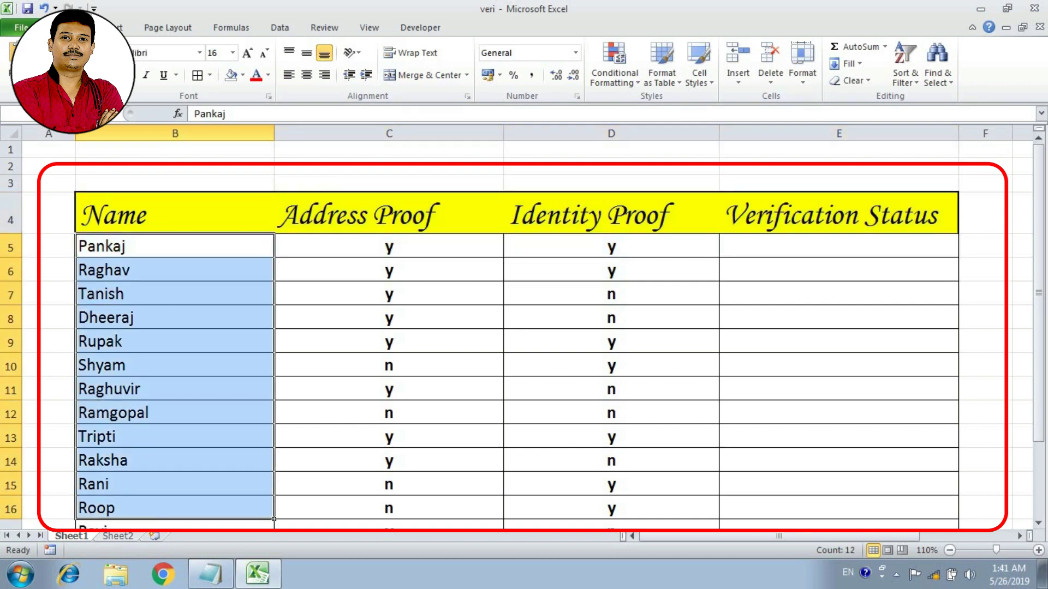
{"action": "left_click_drag", "start_coordinate": [389, 214], "coordinate": [612, 214]}
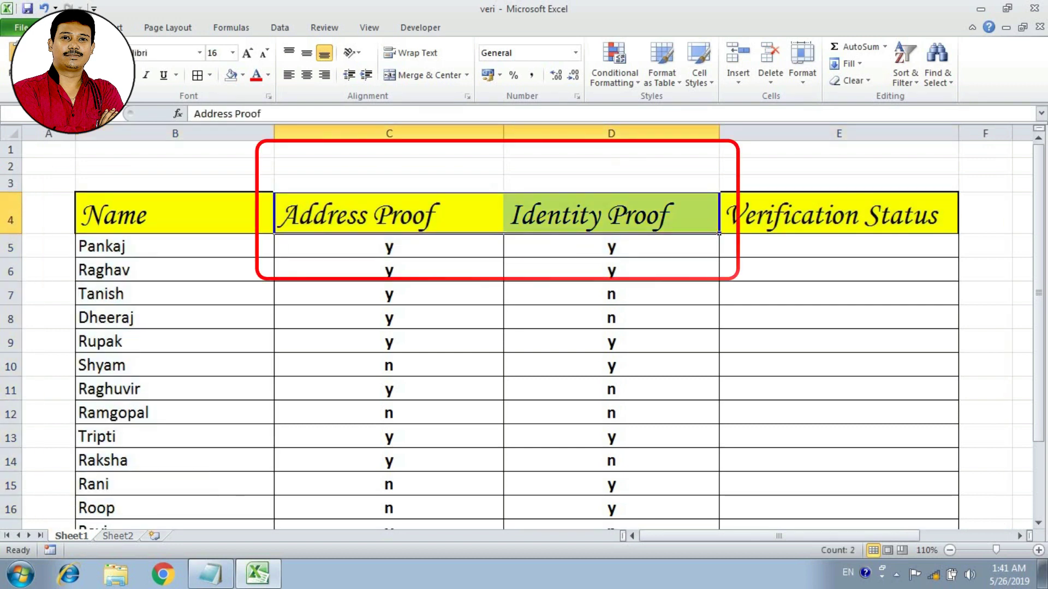
{"action": "left_click", "coordinate": [388, 214]}
{"action": "key", "text": "shift+Down"}
{"action": "key", "text": "shift+Down"}
{"action": "key", "text": "shift+Down"}
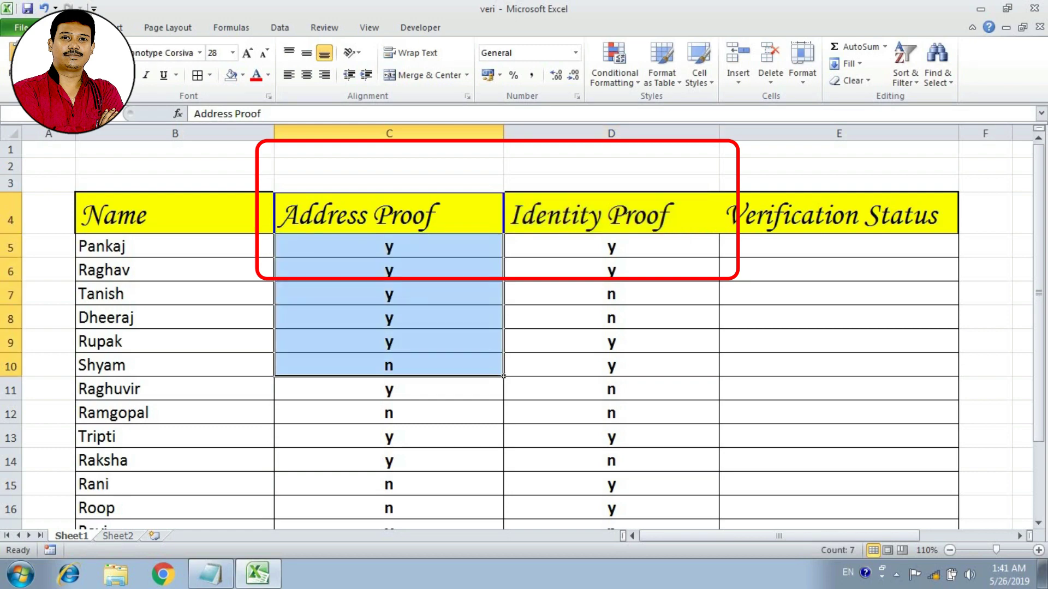
{"action": "key", "text": "Right"}
{"action": "key", "text": "shift+Down"}
{"action": "key", "text": "shift+Down"}
{"action": "key", "text": "shift+Down"}
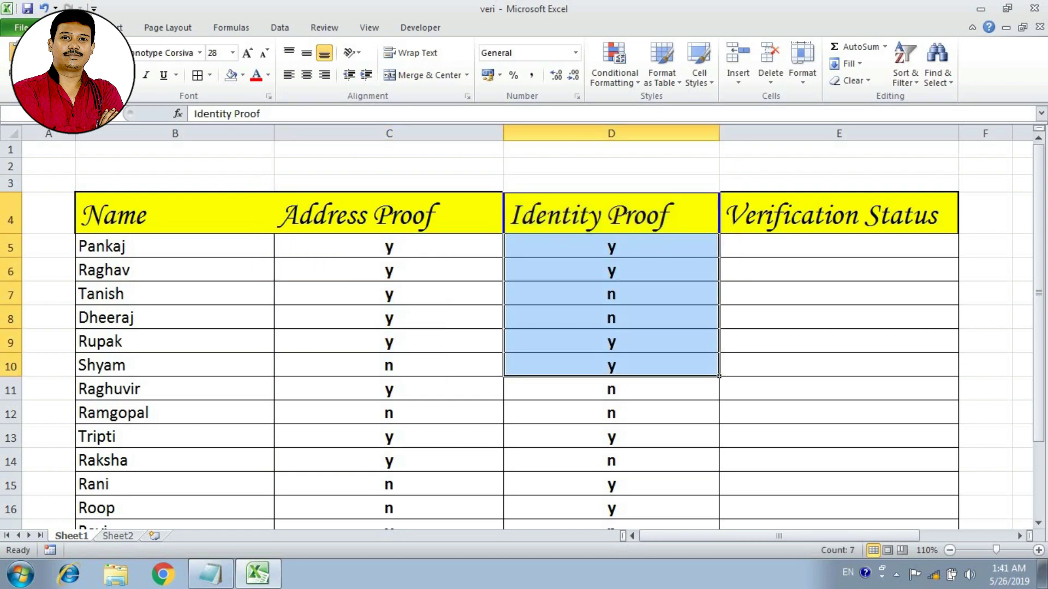
{"action": "key", "text": "Left"}
{"action": "key", "text": "Down"}
{"action": "key", "text": "shift+Down"}
{"action": "key", "text": "shift+Down"}
{"action": "key", "text": "shift+Down"}
{"action": "key", "text": "shift+Down"}
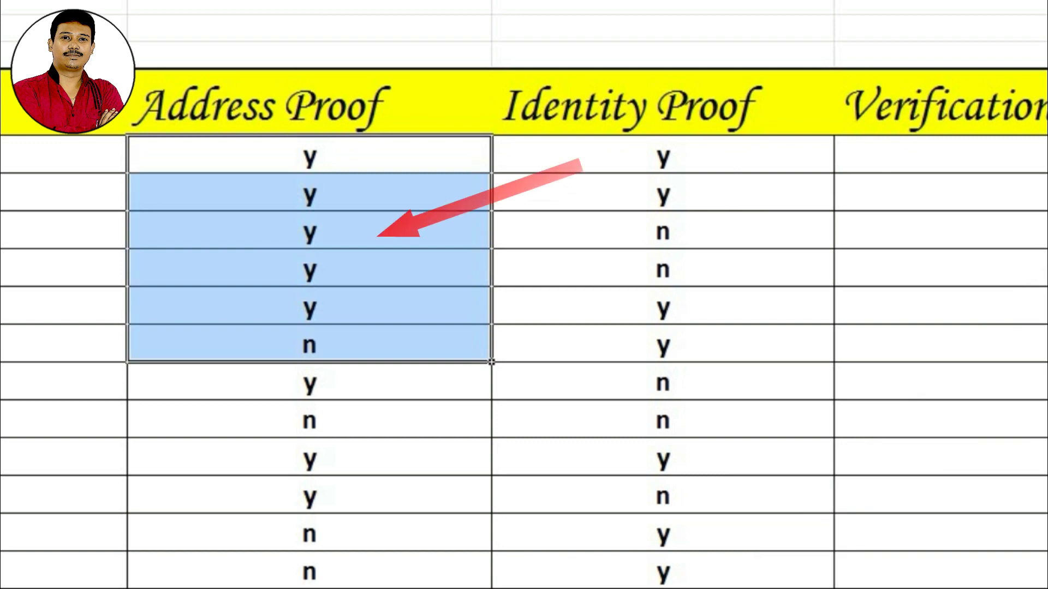
{"action": "key", "text": "shift+Down"}
{"action": "key", "text": "shift+Down"}
{"action": "key", "text": "shift+Down"}
{"action": "key", "text": "shift+Down"}
{"action": "key", "text": "shift+Down"}
{"action": "key", "text": "shift+Down"}
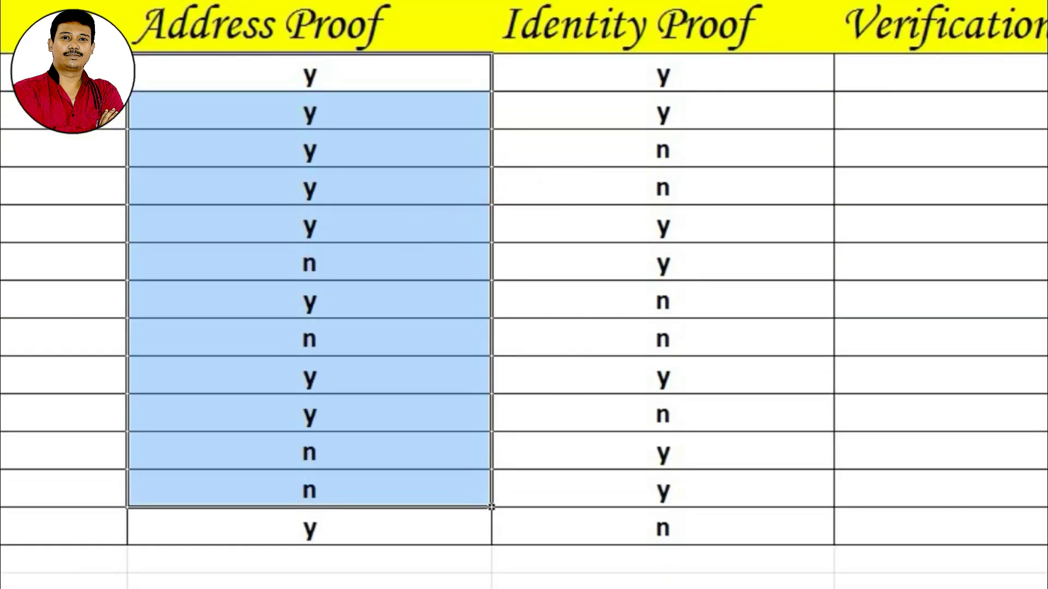
{"action": "key", "text": "Down"}
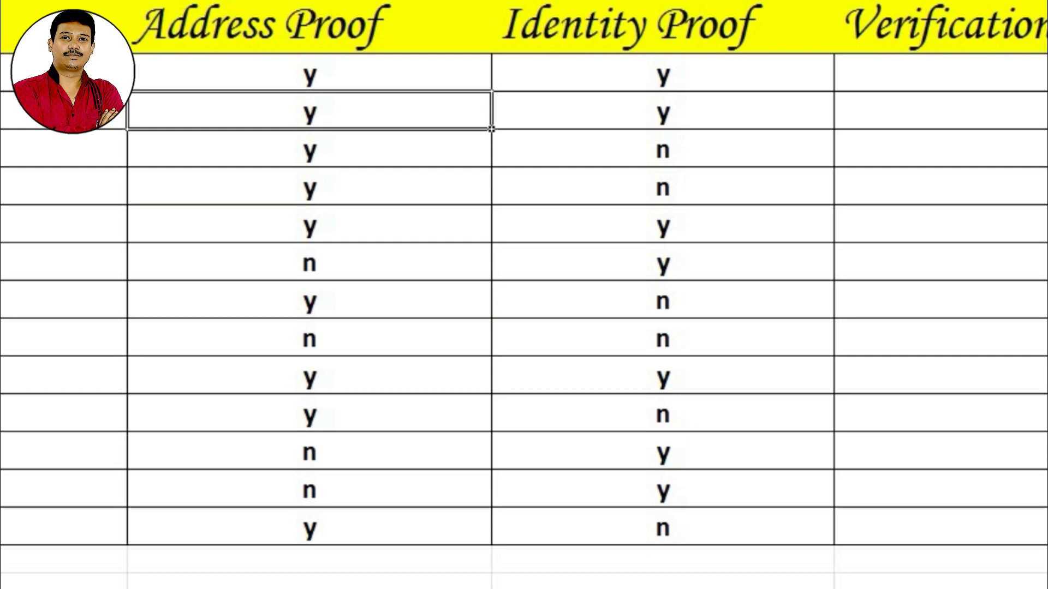
- Look over the proof values from C5 down, then begin =IF( in E5
{"action": "left_click", "coordinate": [309, 72]}
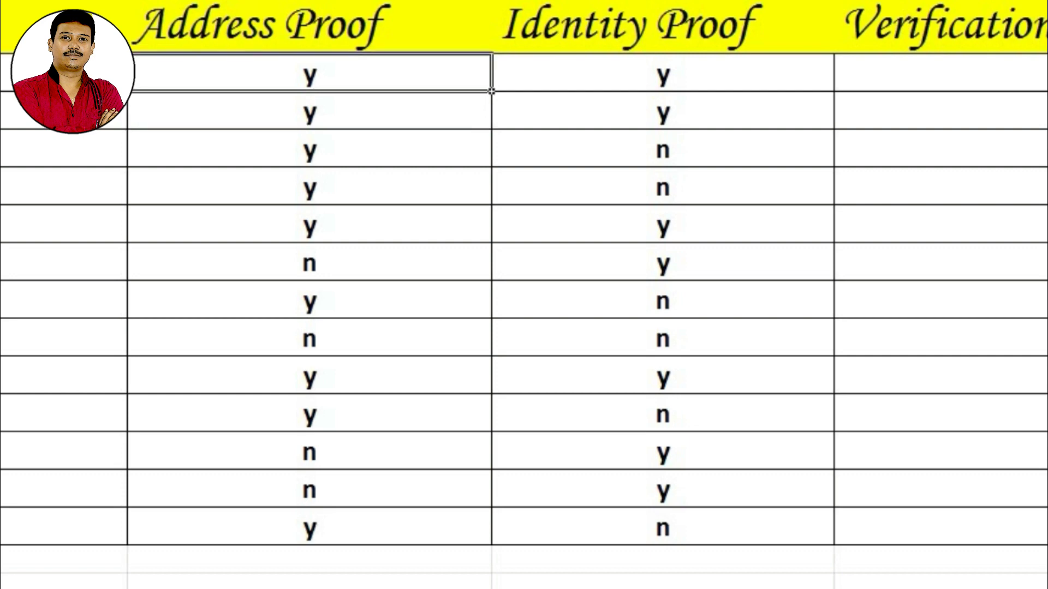
{"action": "left_click", "coordinate": [310, 263]}
{"action": "left_click_drag", "start_coordinate": [663, 72], "coordinate": [662, 528]}
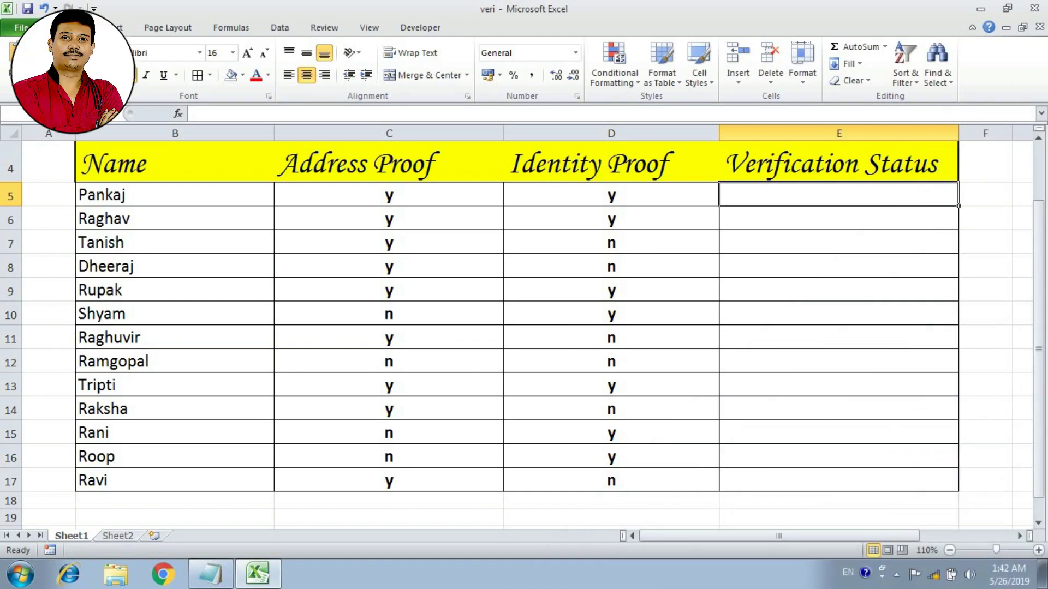
{"action": "type", "text": "="}
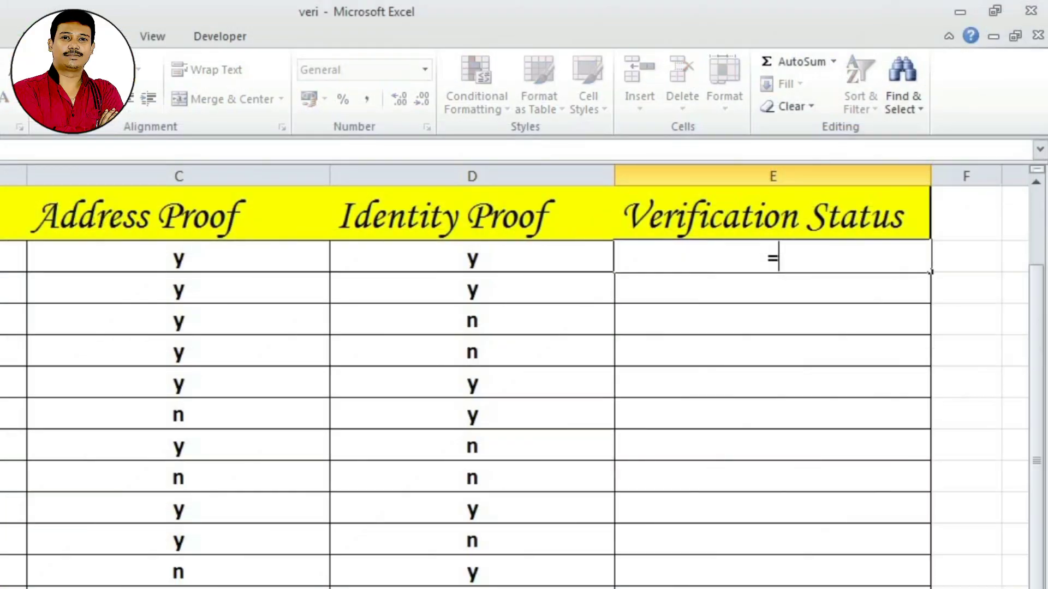
{"action": "type", "text": "i"}
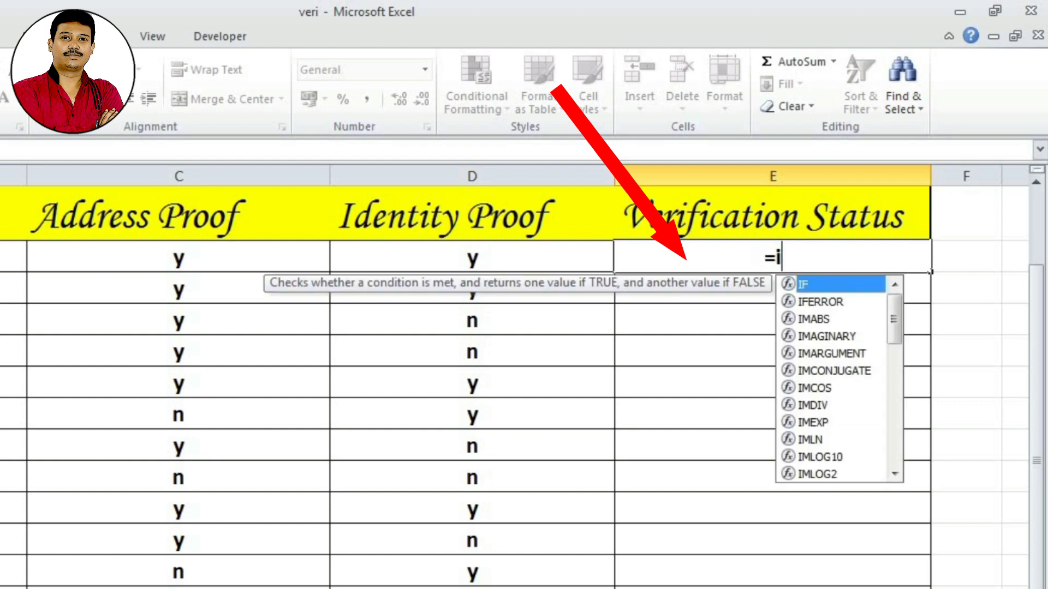
{"action": "type", "text": "f"}
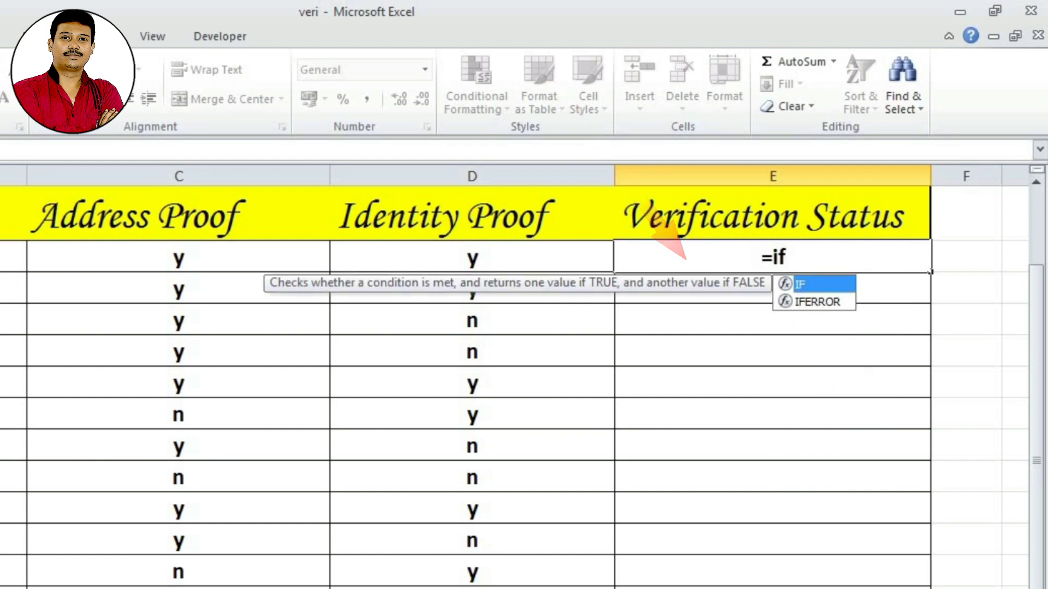
{"action": "type", "text": "("}
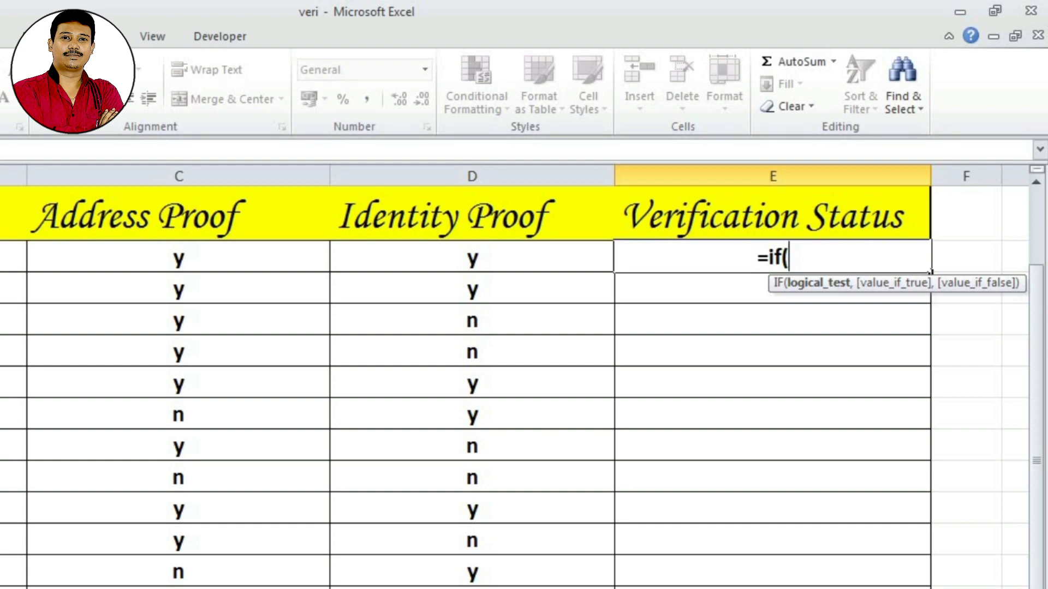
- Complete E5 as =IF(AND(C5="y",D5="y"),"Completed","Hold") so it shows Completed
{"action": "type", "text": "a"}
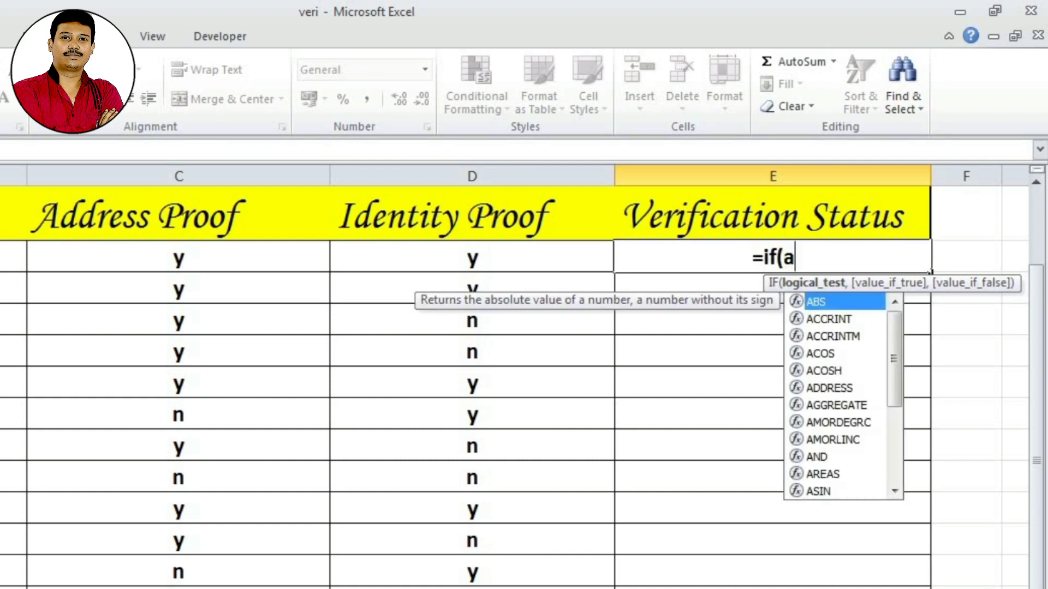
{"action": "type", "text": "nd"}
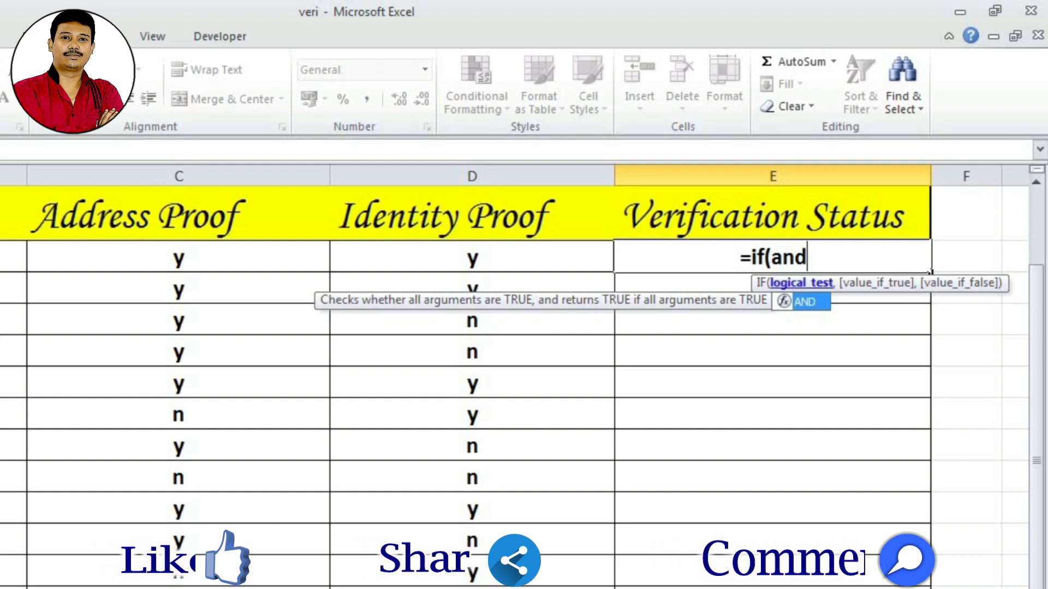
{"action": "type", "text": "("}
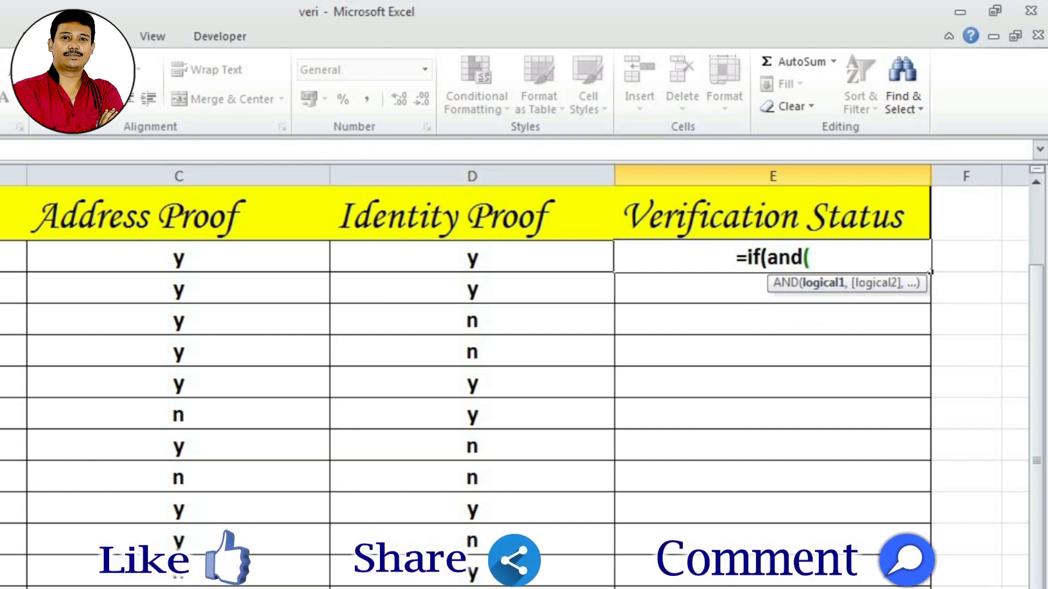
{"action": "left_click", "coordinate": [179, 256]}
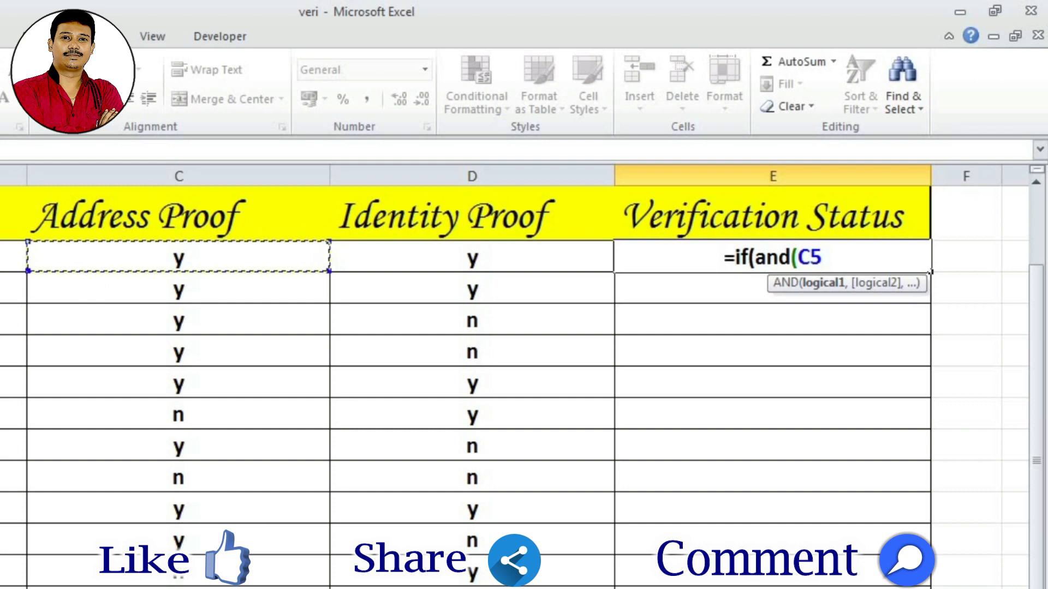
{"action": "type", "text": "=\""}
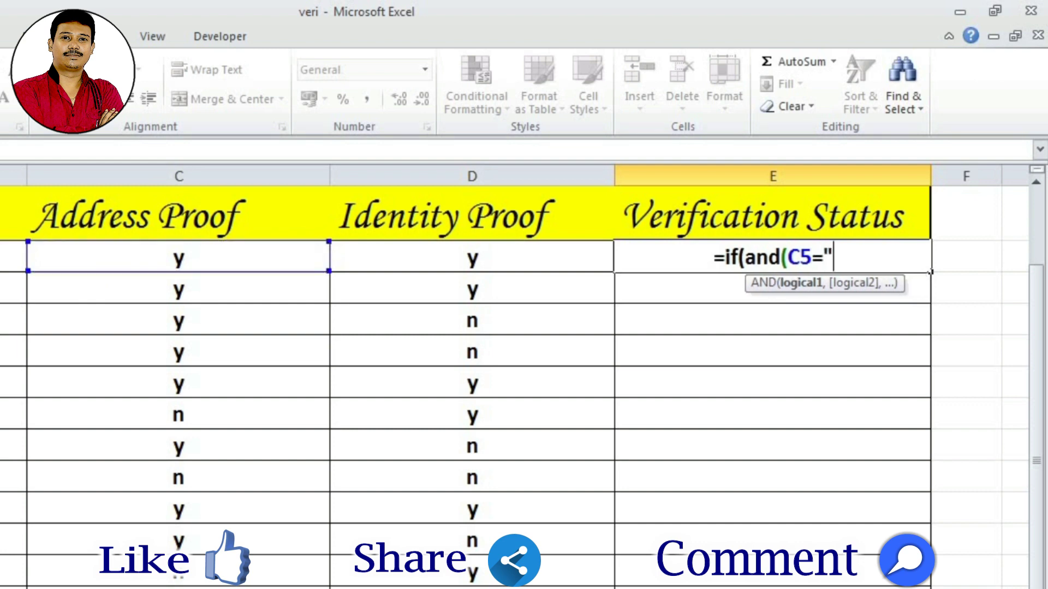
{"action": "type", "text": "y\""}
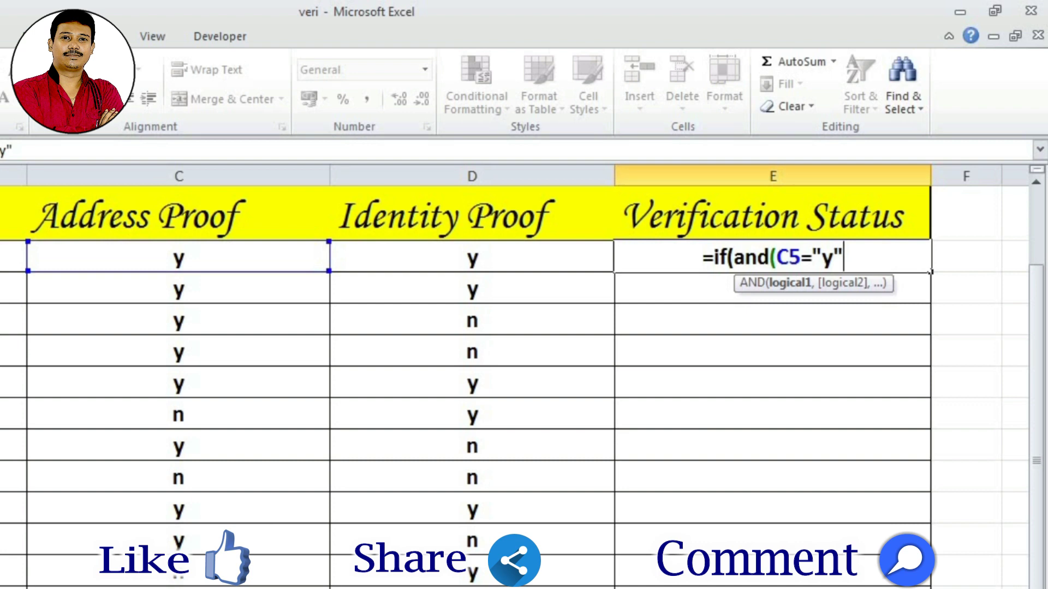
{"action": "type", "text": ","}
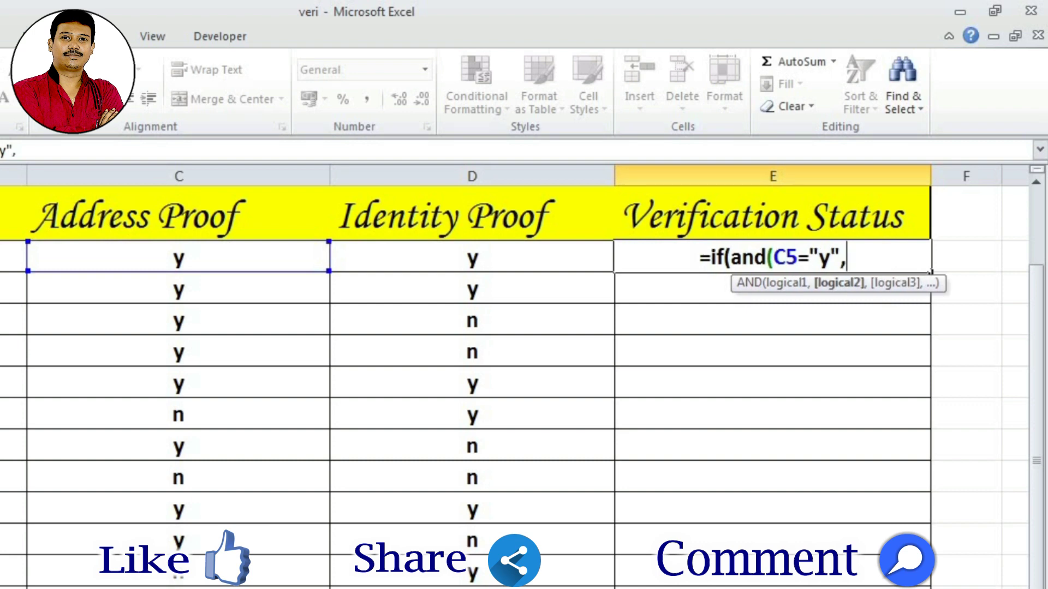
{"action": "key", "text": "Left"}
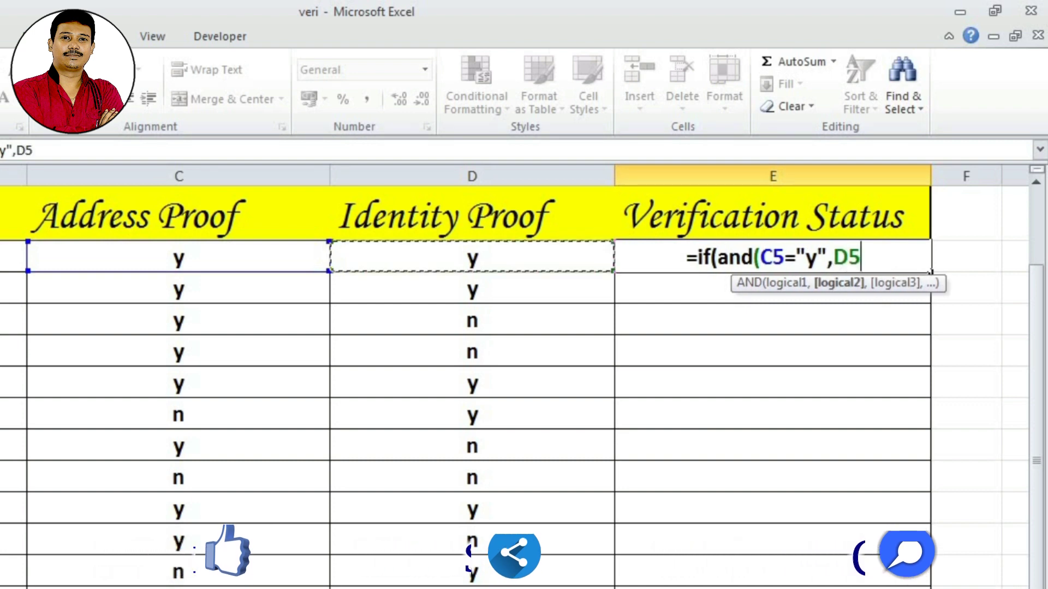
{"action": "type", "text": "="}
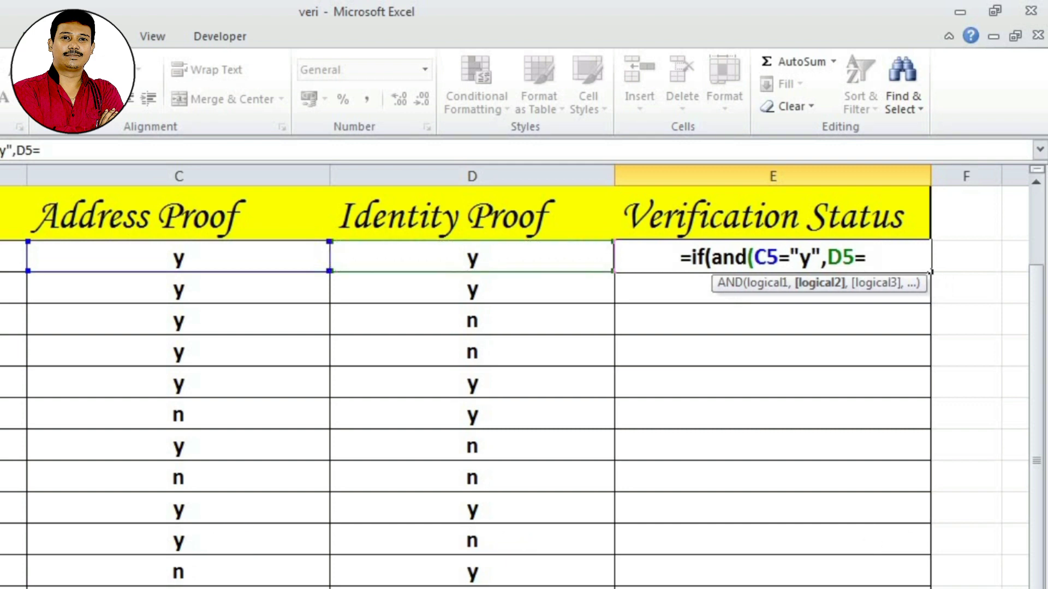
{"action": "type", "text": "\"y"}
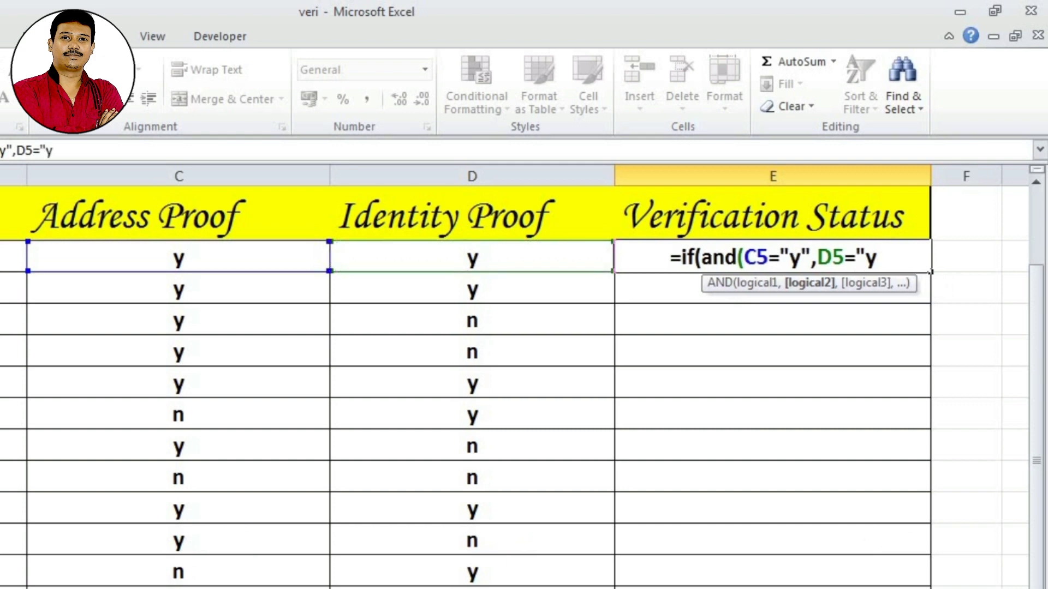
{"action": "type", "text": "\""}
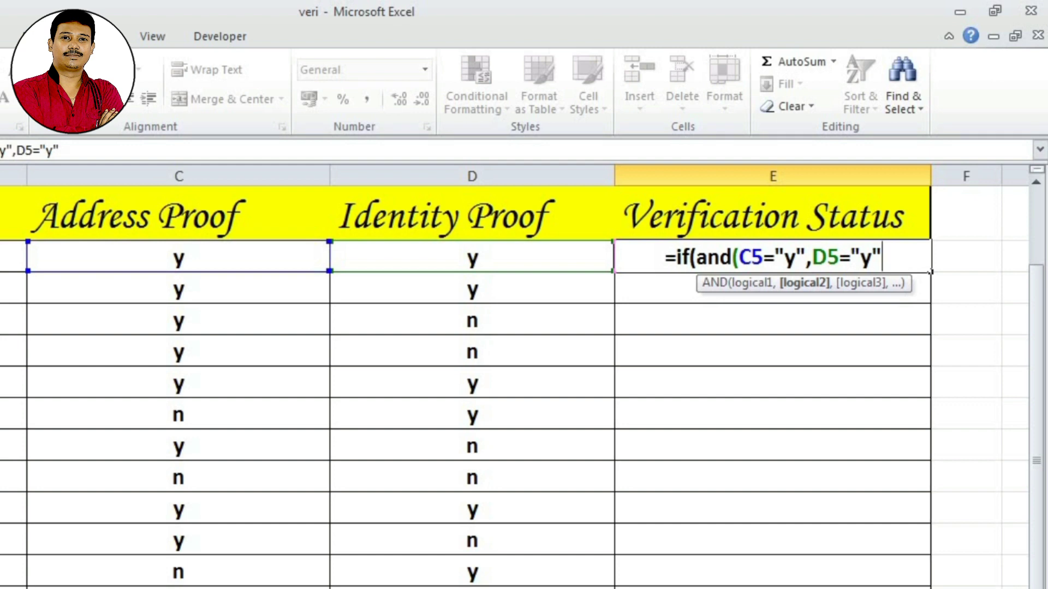
{"action": "type", "text": ")"}
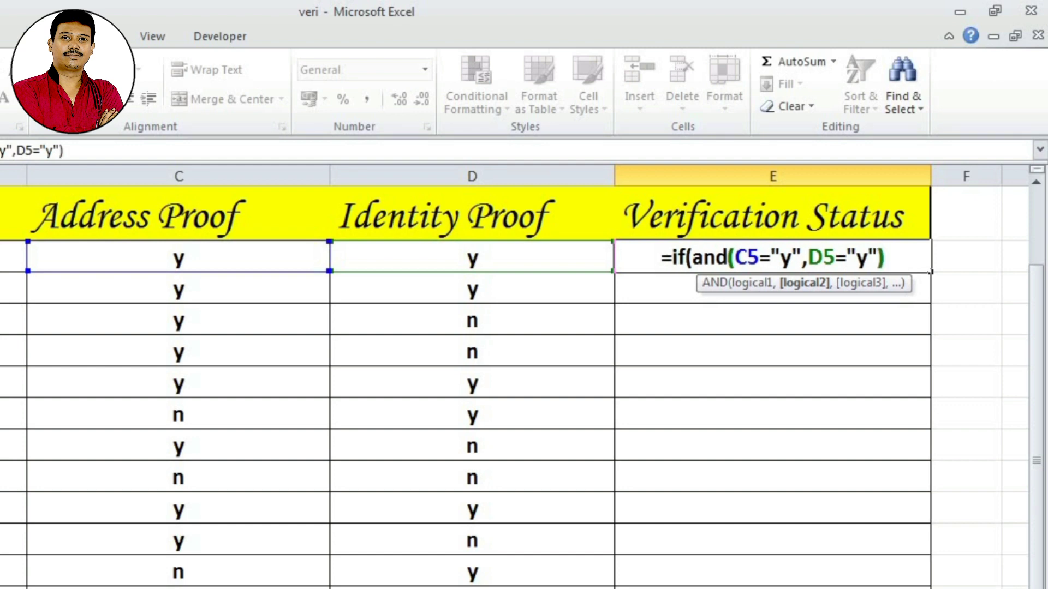
{"action": "type", "text": ","}
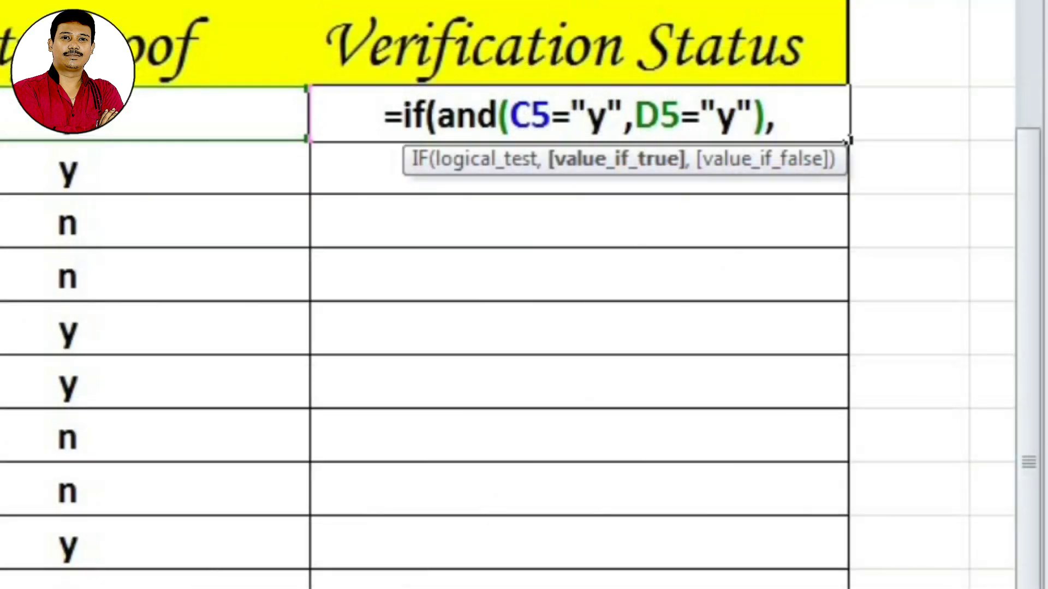
{"action": "type", "text": "\""}
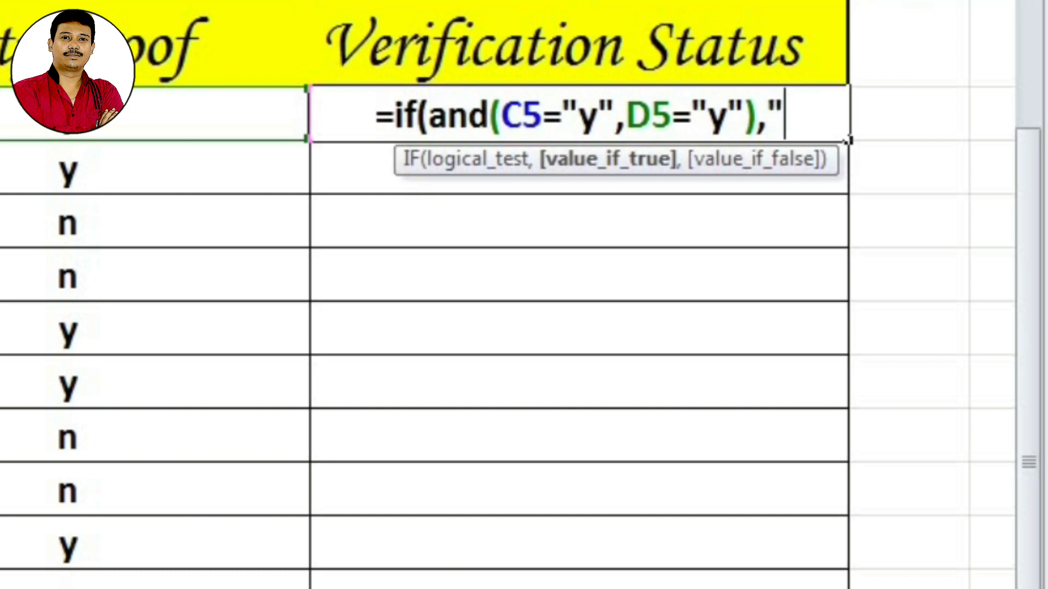
{"action": "type", "text": "C"}
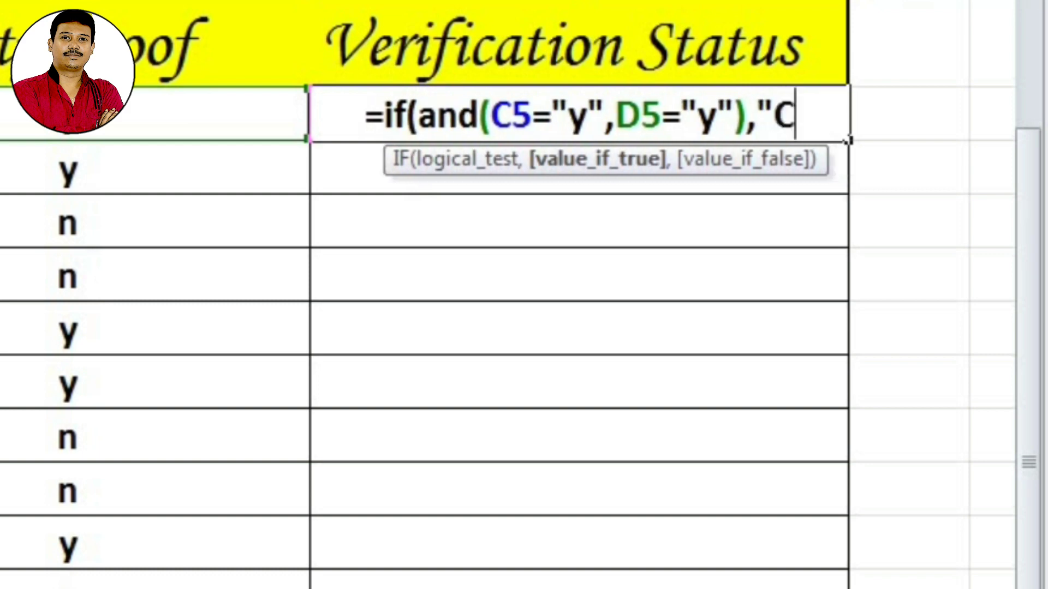
{"action": "type", "text": "omp"}
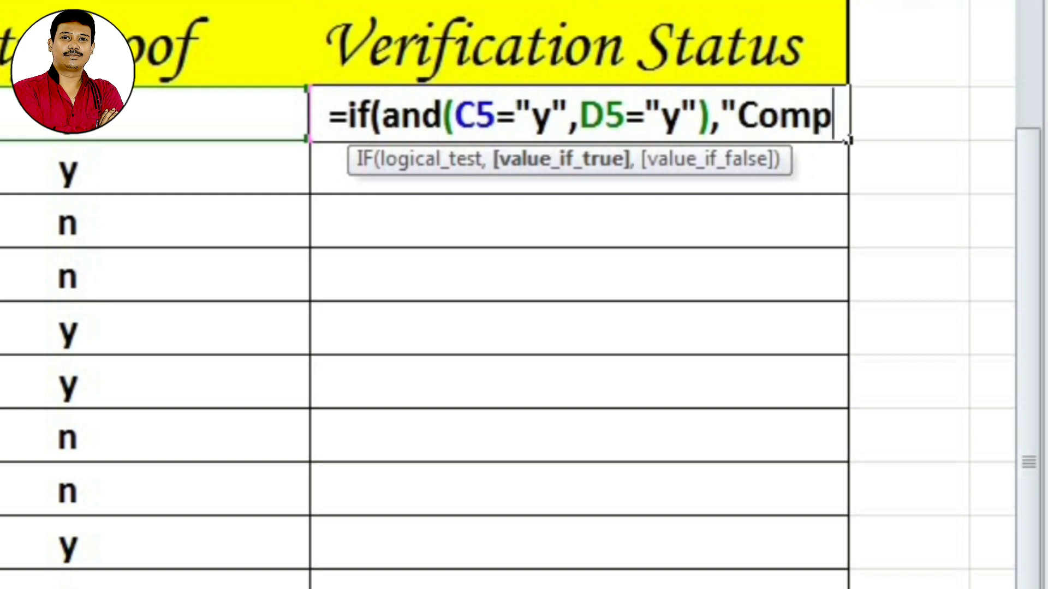
{"action": "type", "text": "leted"}
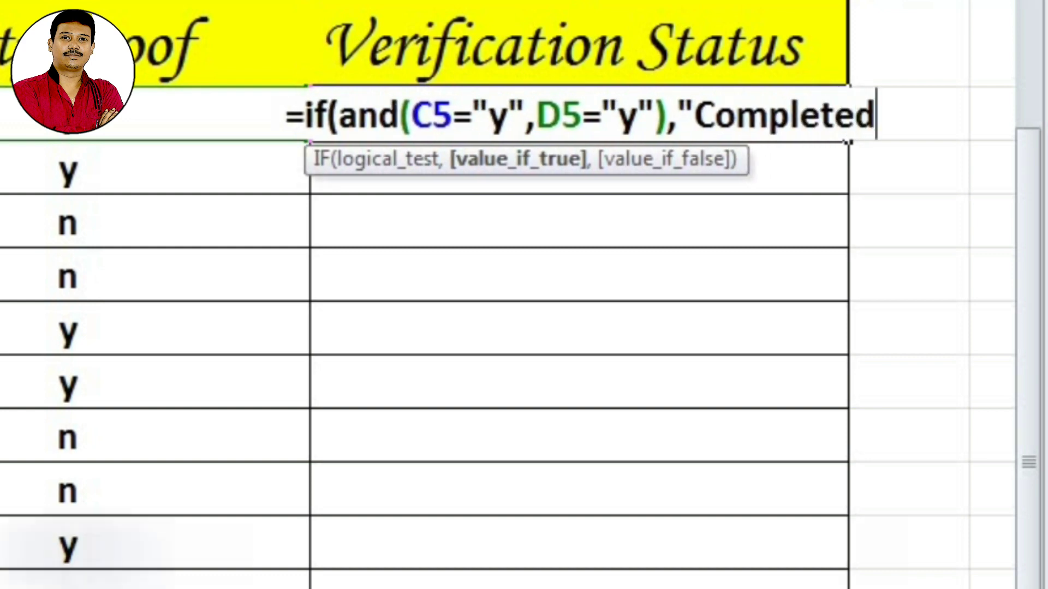
{"action": "type", "text": "\","}
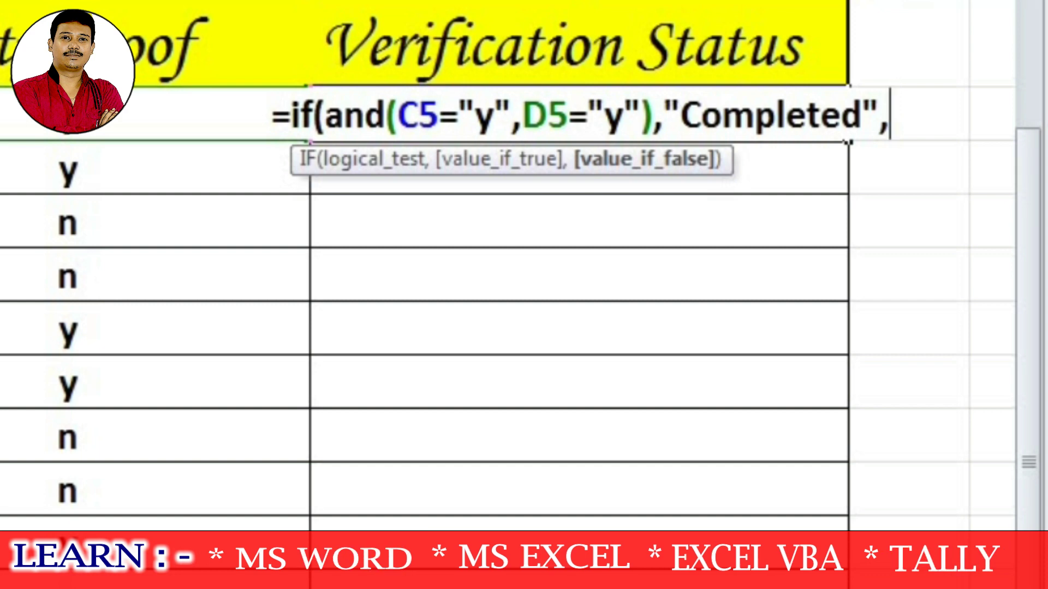
{"action": "type", "text": "\""}
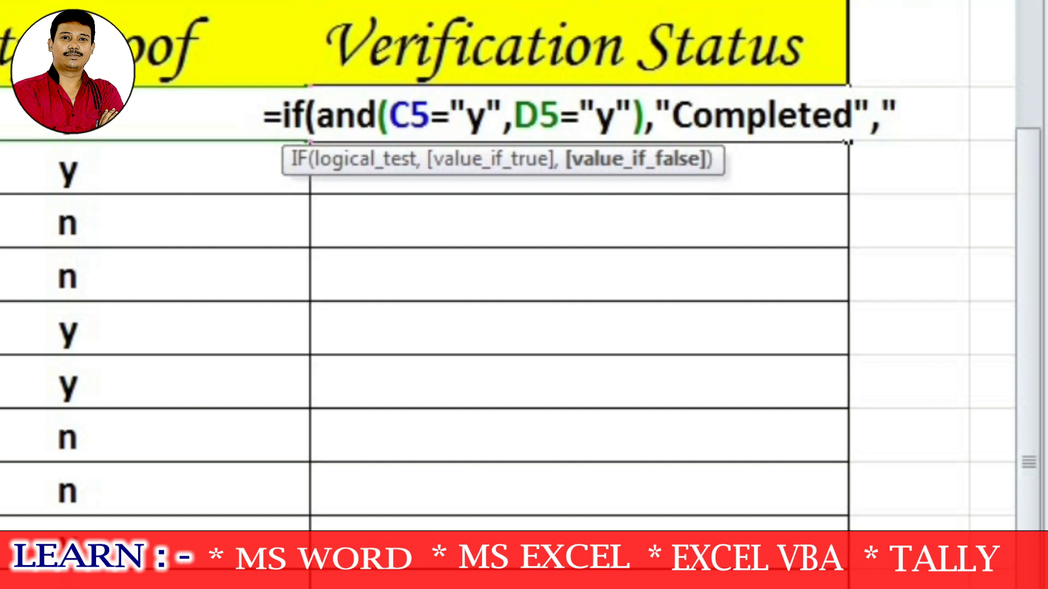
{"action": "type", "text": "Hol"}
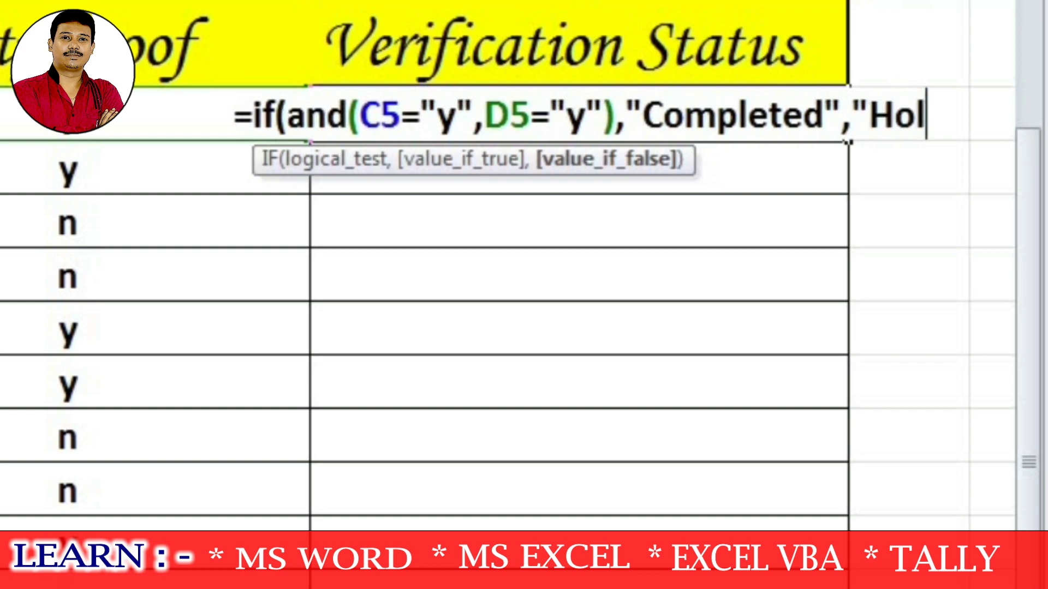
{"action": "type", "text": "d\""}
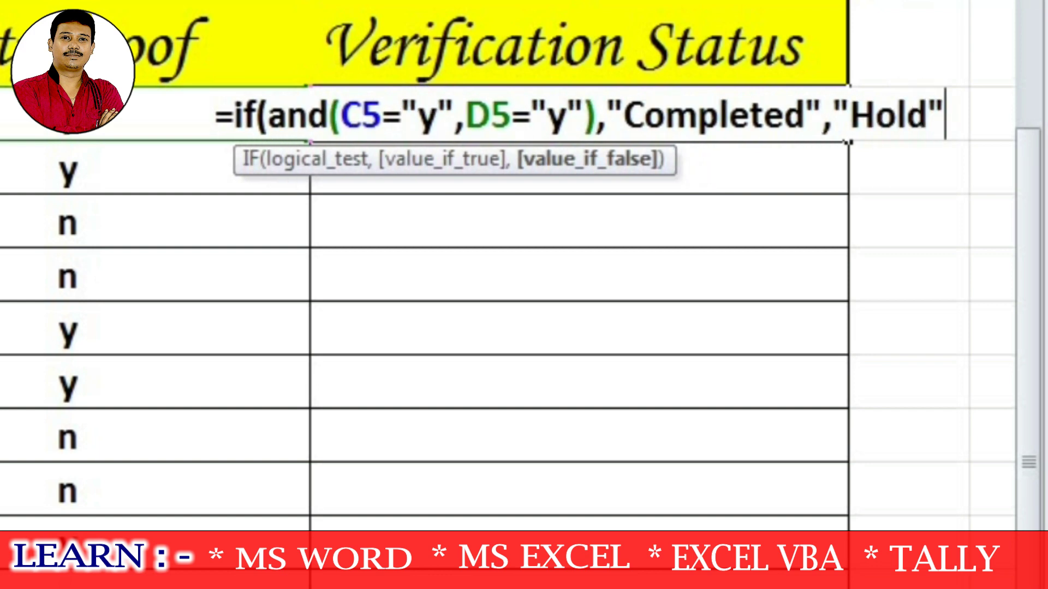
{"action": "type", "text": ")"}
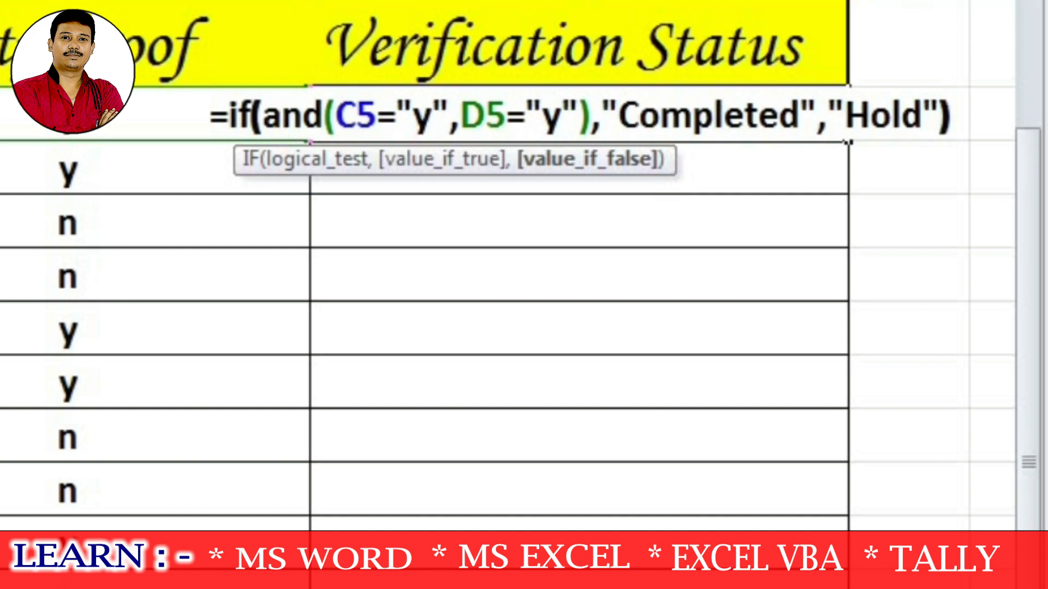
{"action": "key", "text": "Return"}
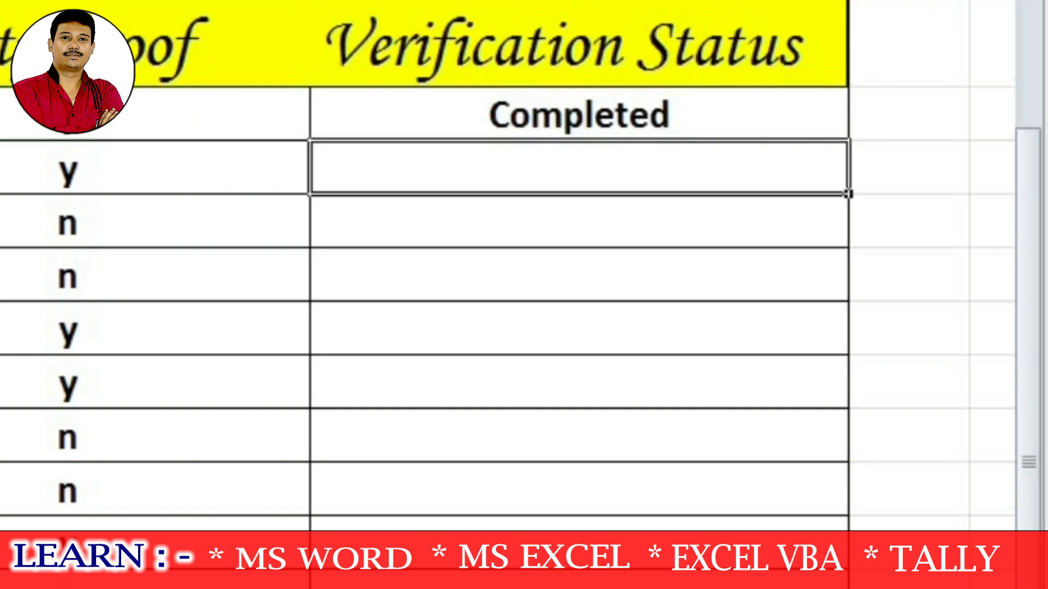
- Copy E5's AND formula down to E17 and look over the status results
{"action": "left_click", "coordinate": [578, 113]}
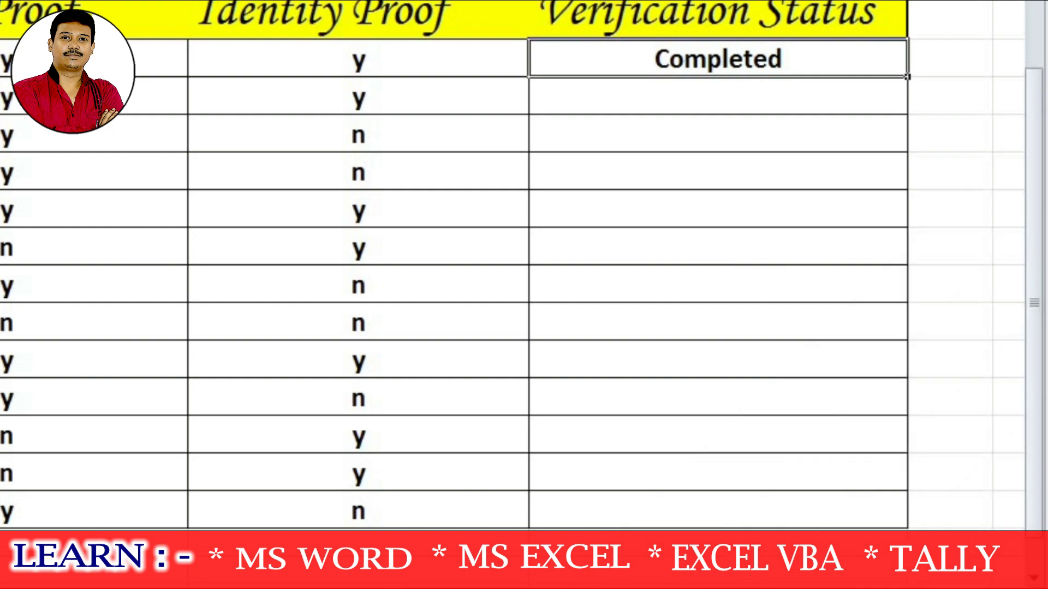
{"action": "double_click", "coordinate": [907, 76]}
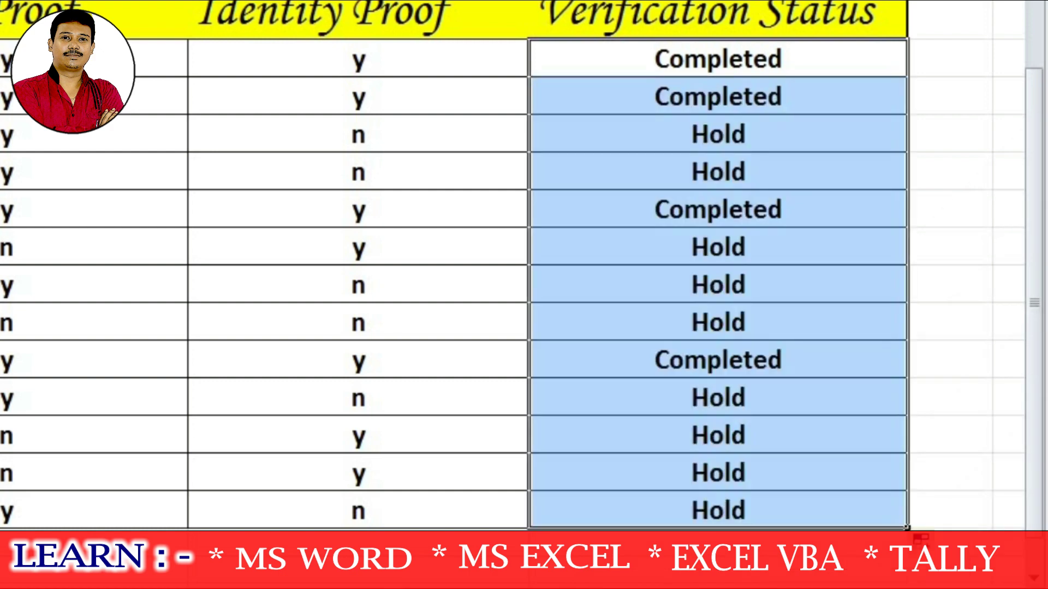
{"action": "left_click", "coordinate": [719, 58]}
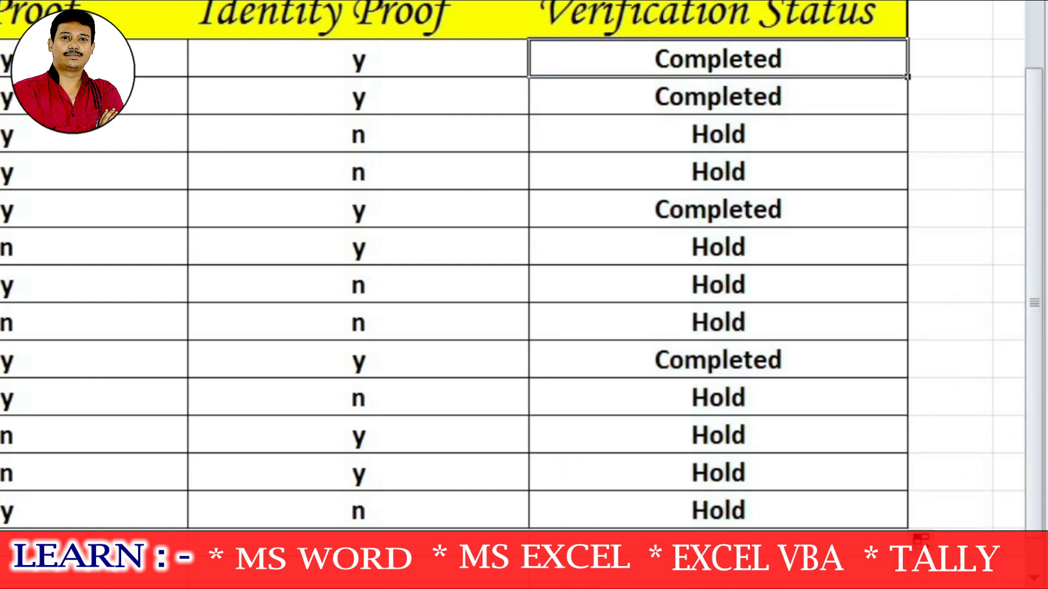
{"action": "left_click", "coordinate": [718, 96]}
{"action": "left_click_drag", "start_coordinate": [718, 133], "coordinate": [718, 510]}
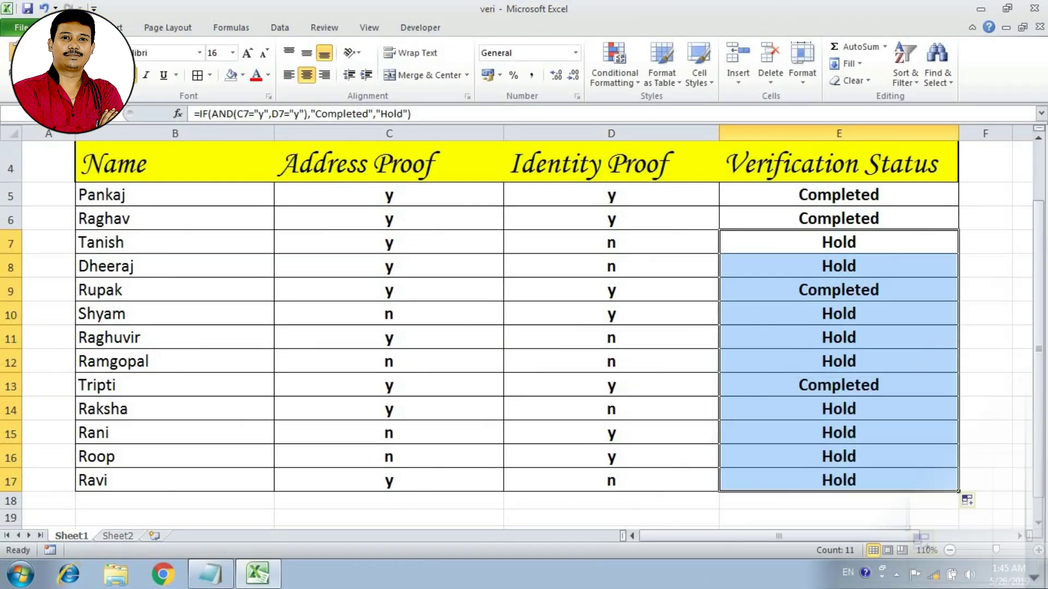
- Compare the proof values with the Hold/Completed results in rows 7, 10 and 11
{"action": "left_click", "coordinate": [839, 242]}
{"action": "key", "text": "shift+Left"}
{"action": "key", "text": "shift+Left"}
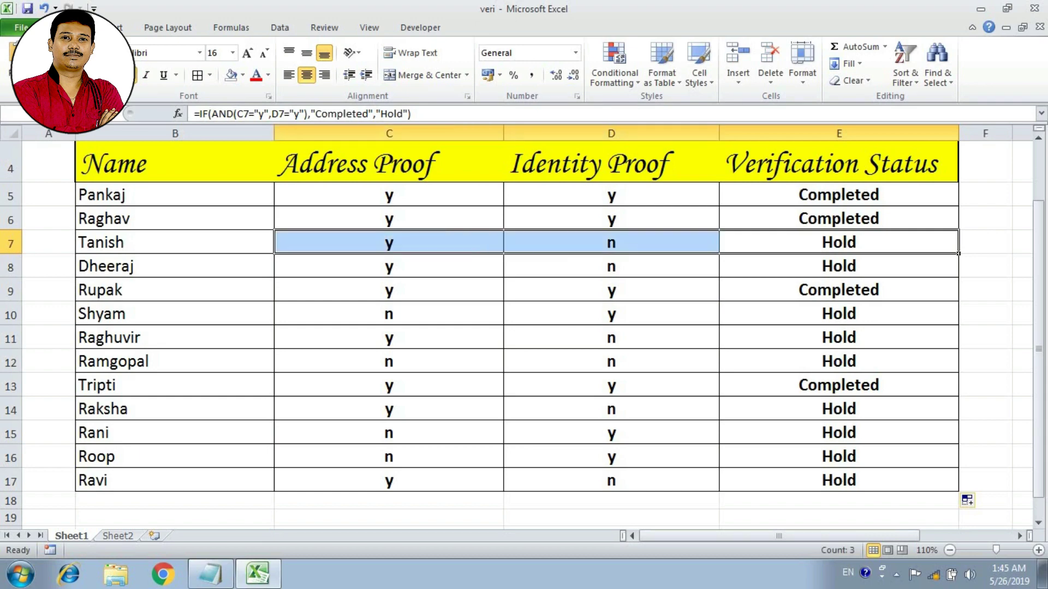
{"action": "key", "text": "shift+Left"}
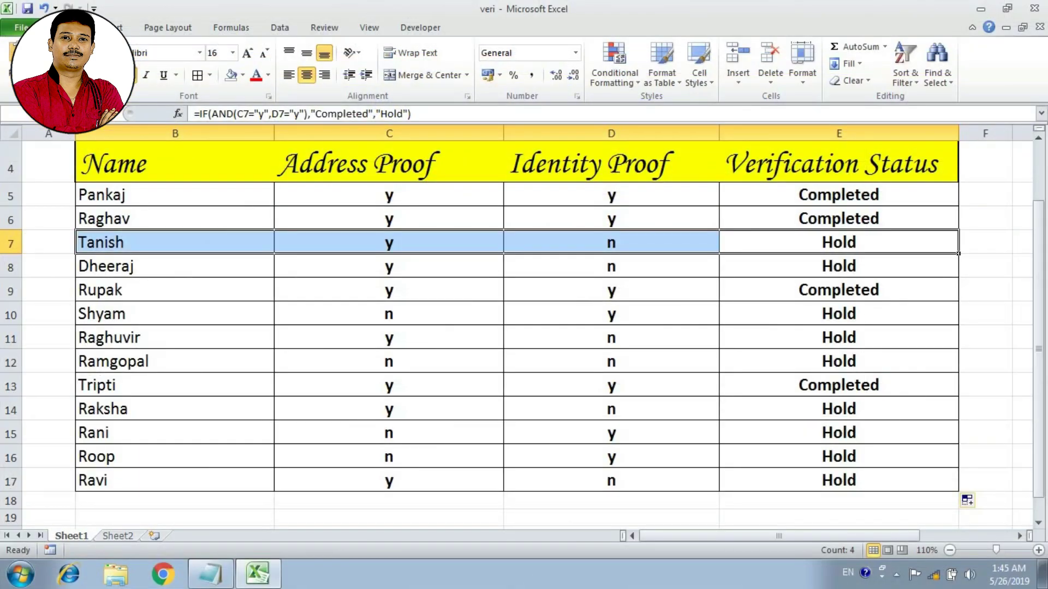
{"action": "left_click_drag", "start_coordinate": [839, 314], "coordinate": [389, 313]}
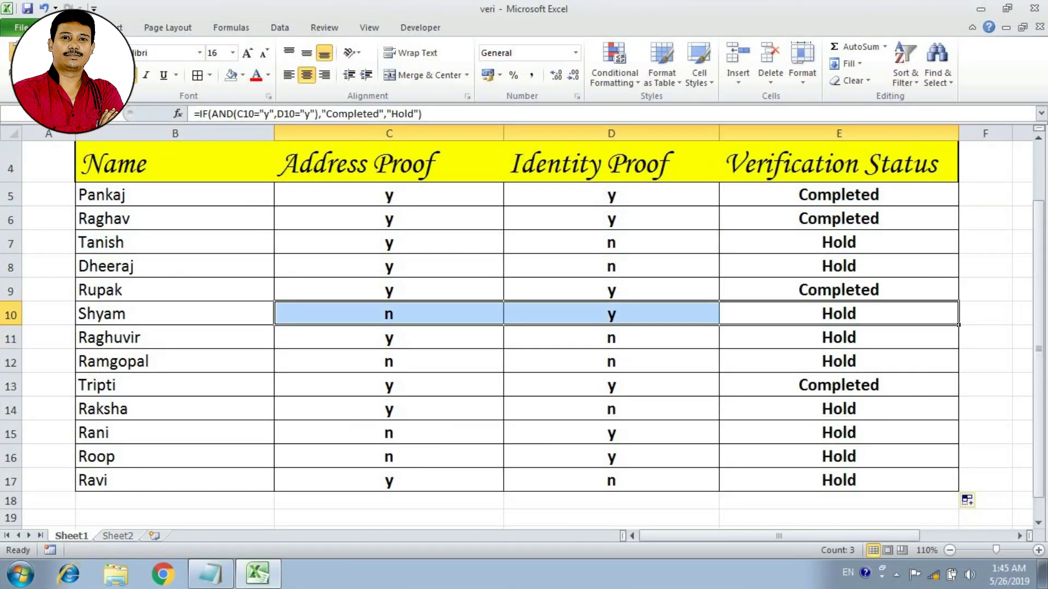
{"action": "left_click", "coordinate": [838, 337]}
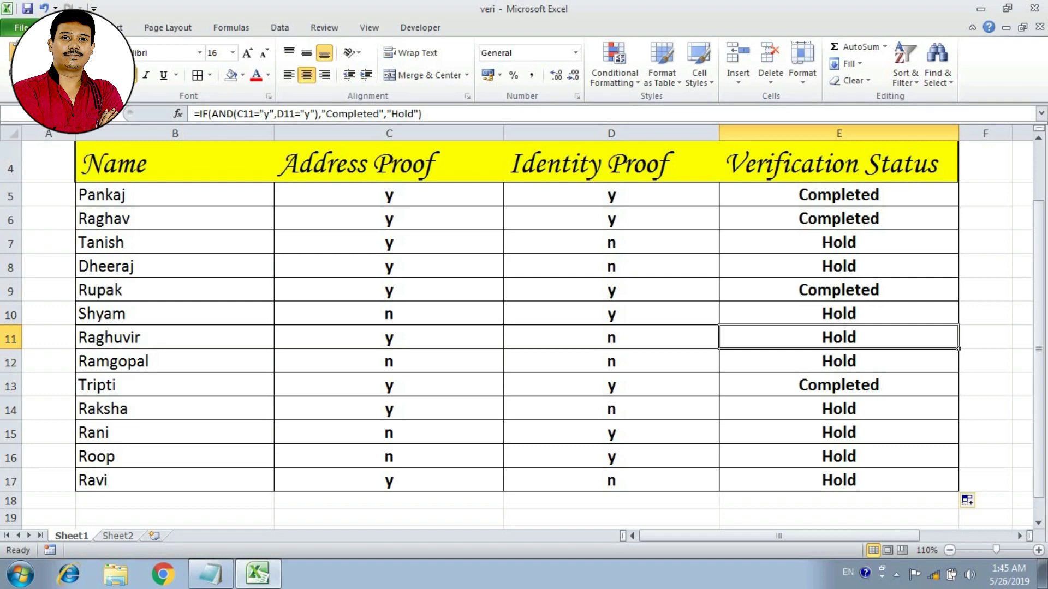
{"action": "left_click", "coordinate": [790, 195]}
- Replace AND with OR in E5's formula, keeping the "Completed" and "Hold" results
{"action": "double_click", "coordinate": [790, 195]}
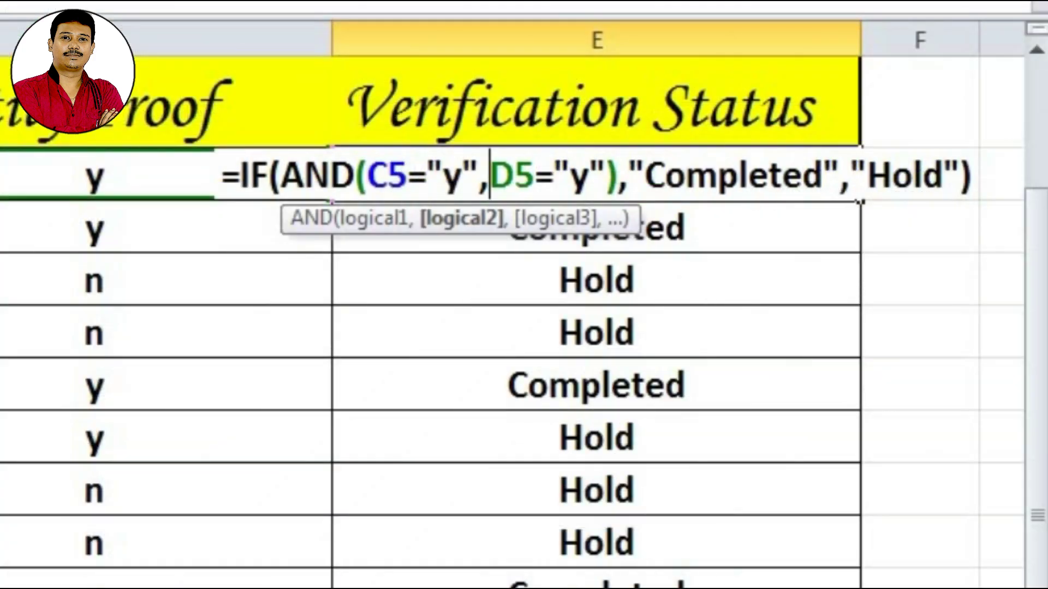
{"action": "left_click_drag", "start_coordinate": [696, 195], "coordinate": [730, 195]}
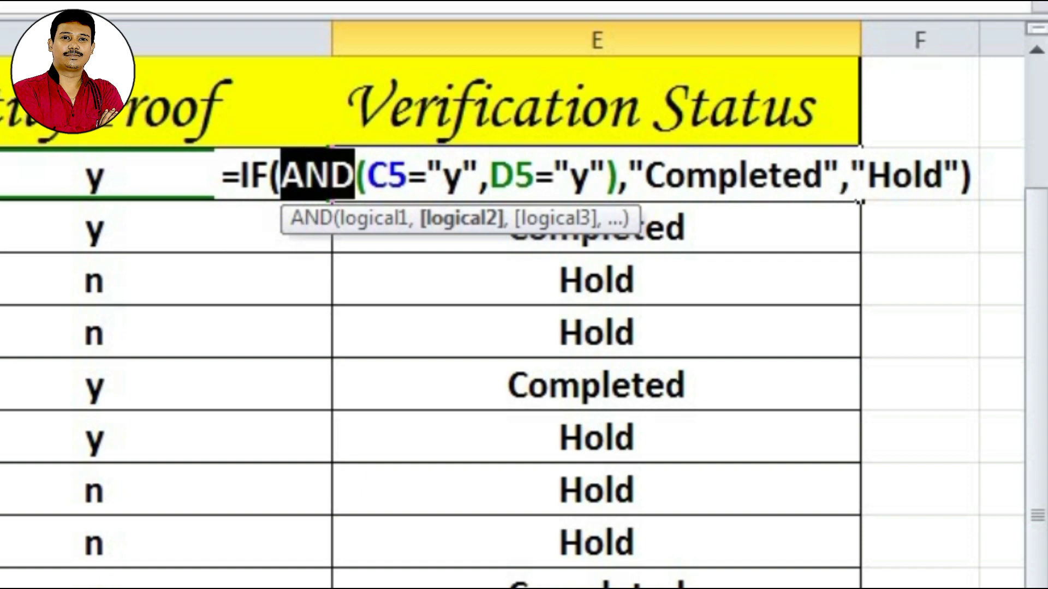
{"action": "type", "text": "o"}
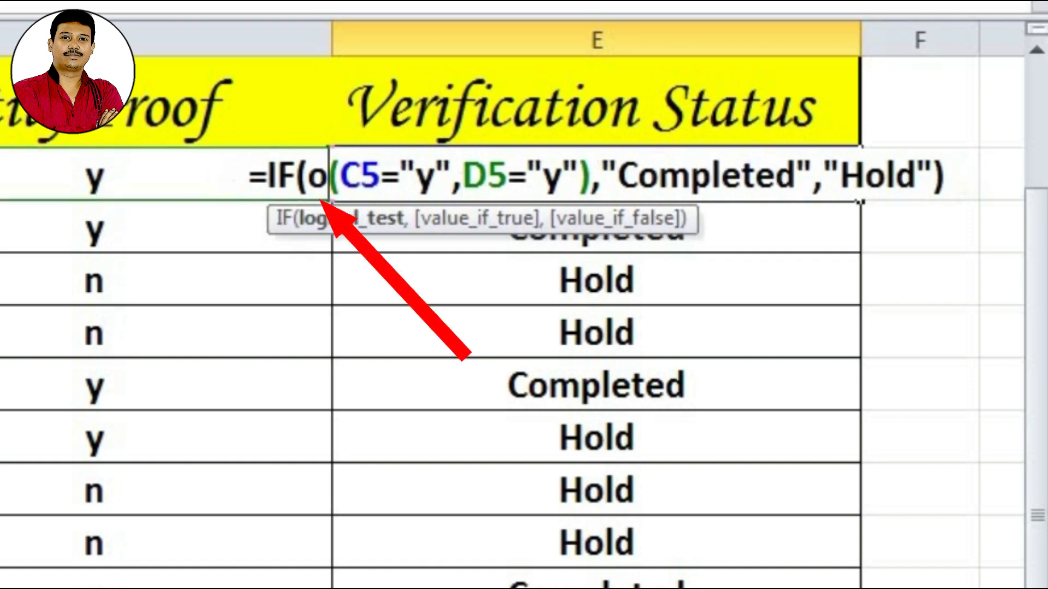
{"action": "type", "text": "r"}
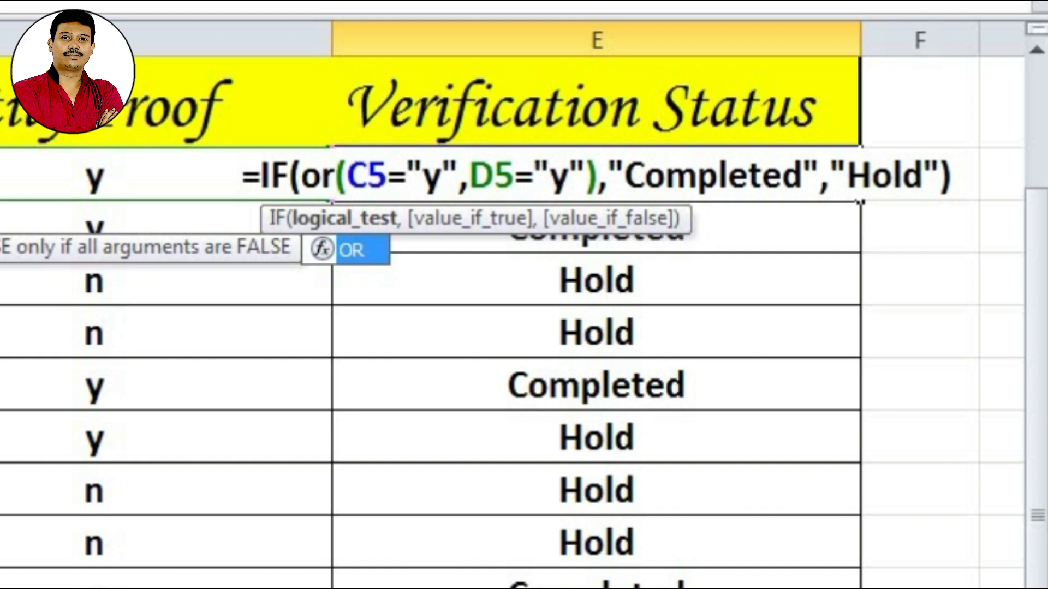
{"action": "key", "text": "shift+Left"}
{"action": "key", "text": "shift+Left"}
{"action": "key", "text": "shift+Left"}
{"action": "key", "text": "shift+Left"}
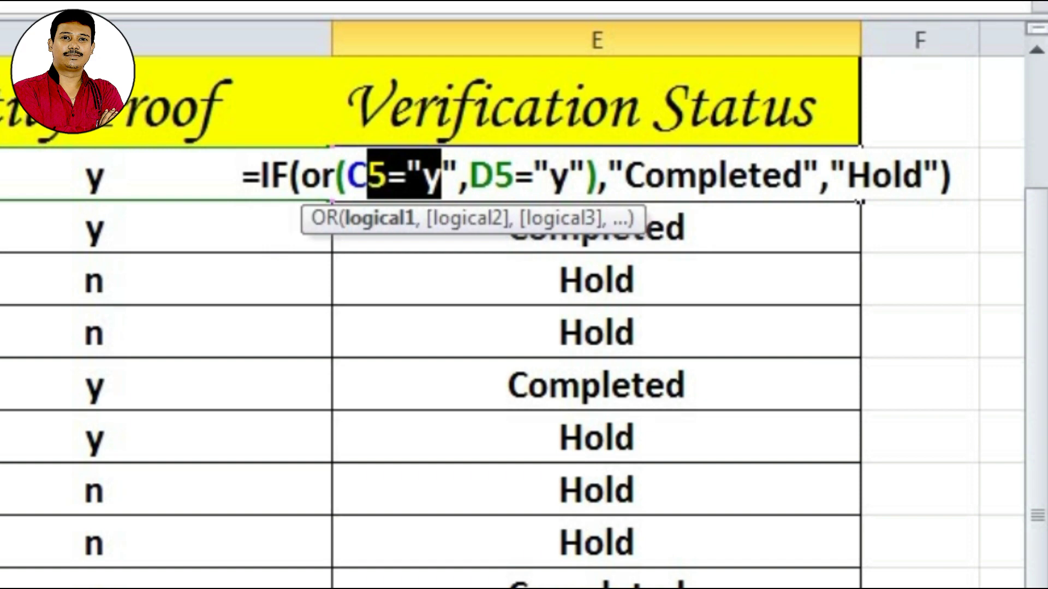
{"action": "left_click_drag", "start_coordinate": [782, 176], "coordinate": [700, 175]}
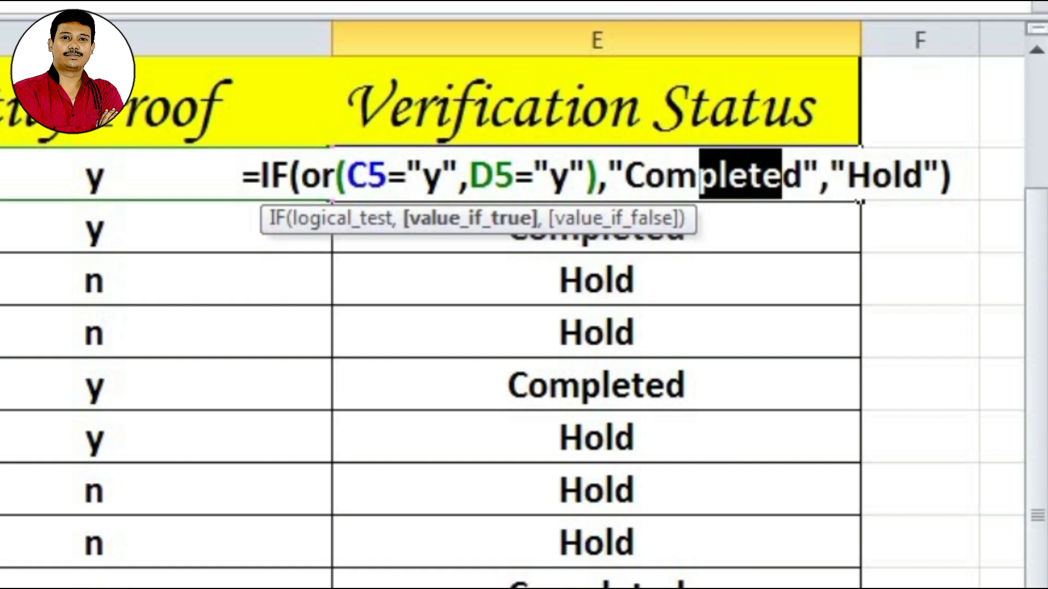
{"action": "left_click_drag", "start_coordinate": [872, 176], "coordinate": [892, 176]}
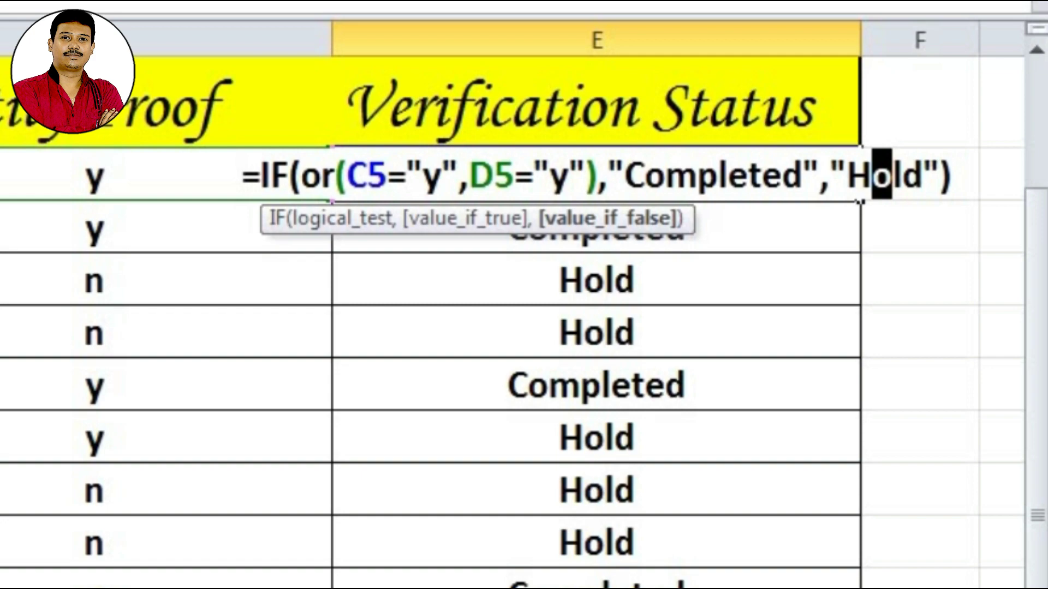
{"action": "left_click", "coordinate": [729, 174]}
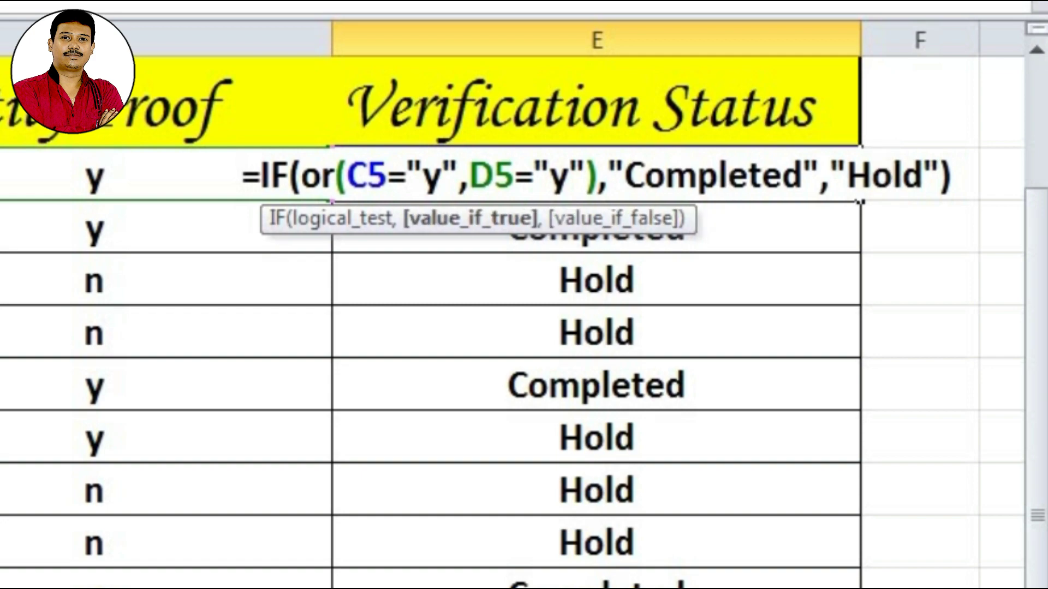
{"action": "key", "text": "Return"}
{"action": "left_click", "coordinate": [597, 175]}
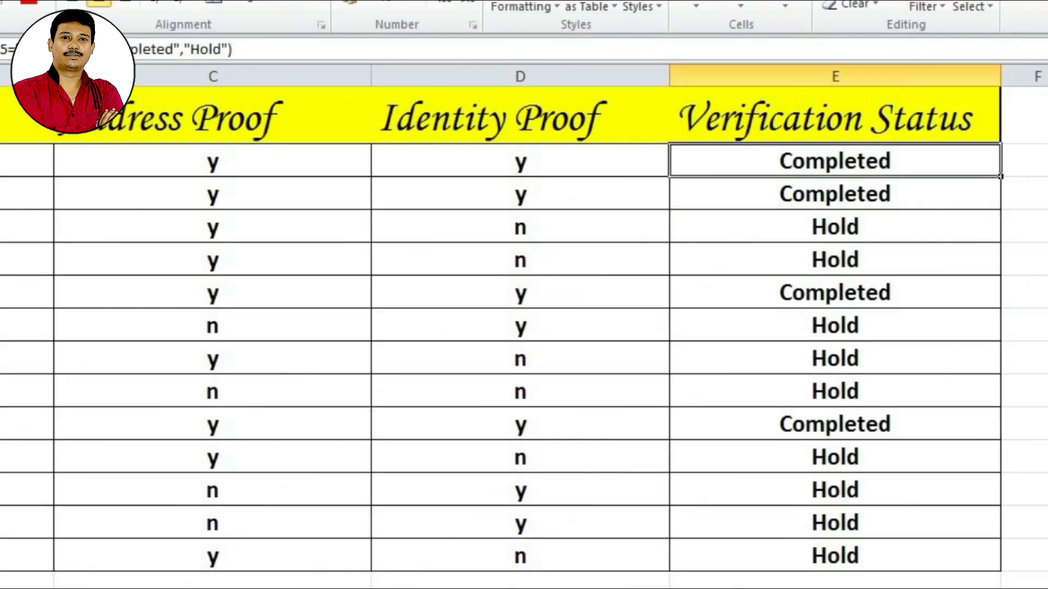
- Copy the OR formula down to E17, then check row 12's Hold and row 10's Completed result
{"action": "double_click", "coordinate": [1001, 177]}
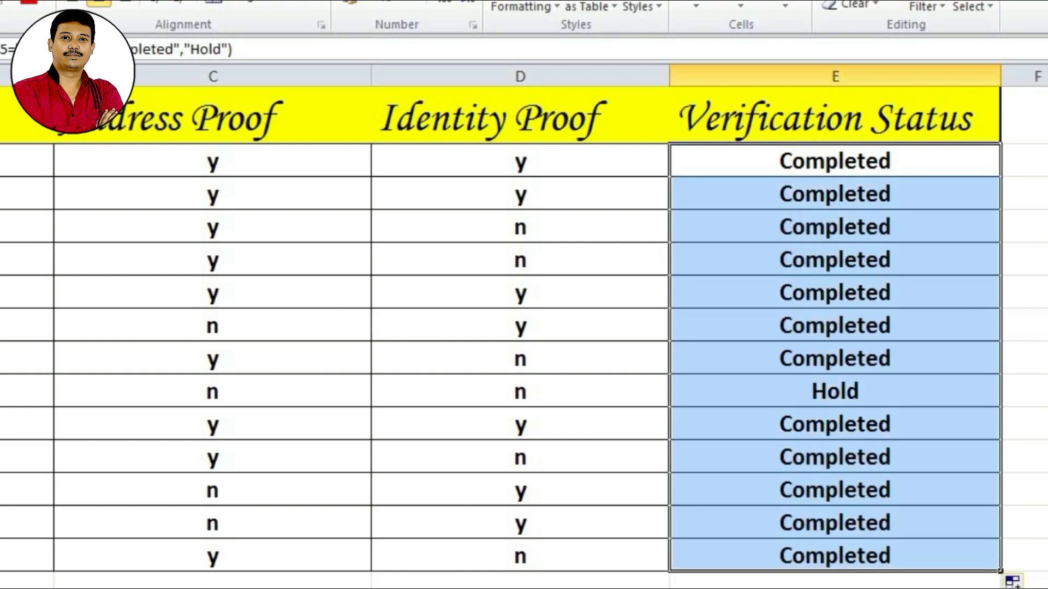
{"action": "left_click", "coordinate": [835, 391]}
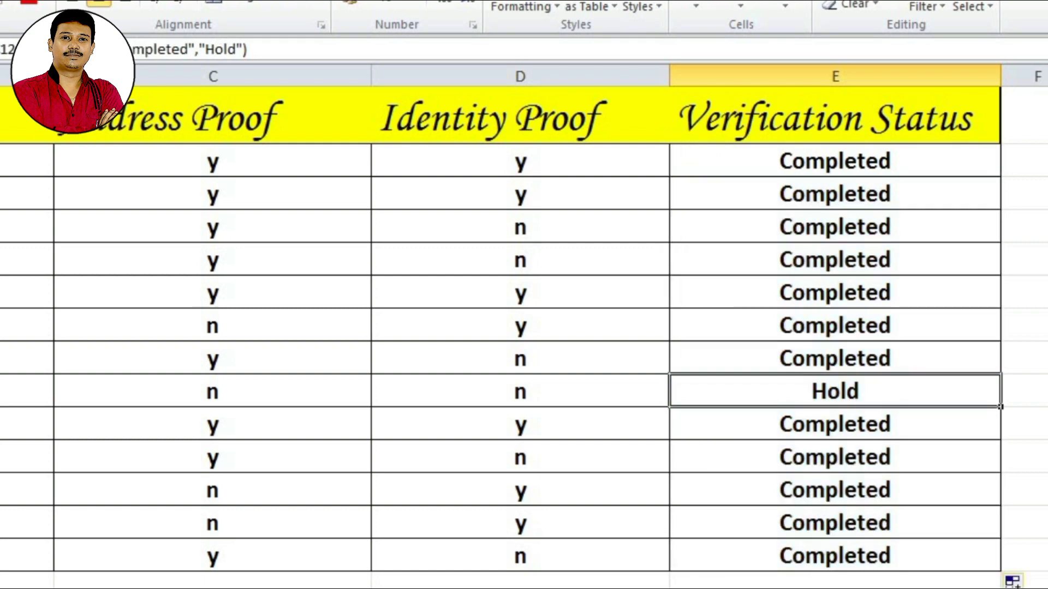
{"action": "key", "text": "shift+Left"}
{"action": "key", "text": "shift+Left"}
{"action": "key", "text": "shift+Left"}
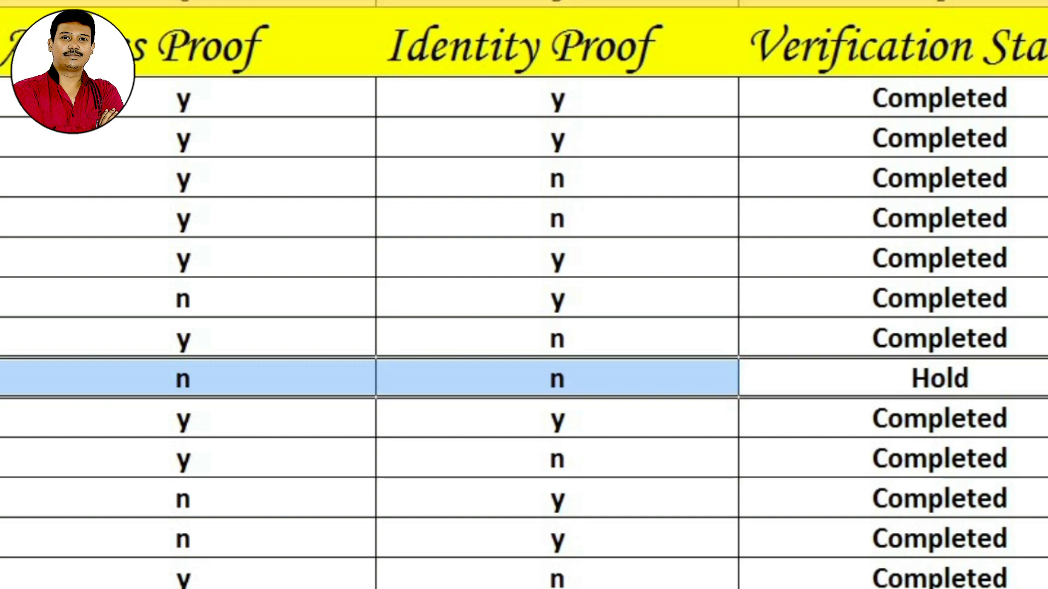
{"action": "left_click", "coordinate": [893, 298]}
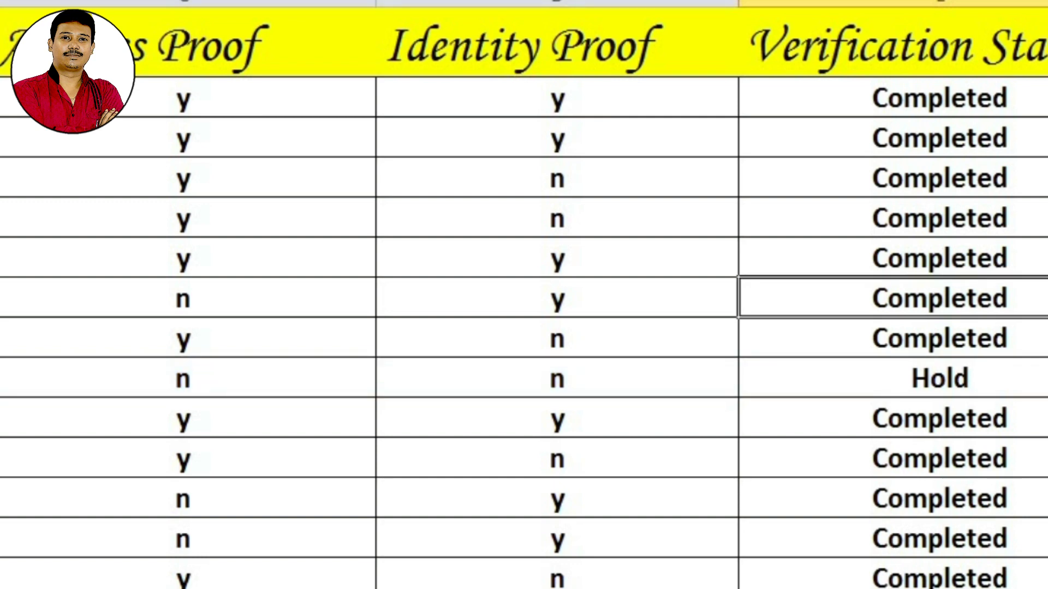
{"action": "mouse_move", "coordinate": [183, 297]}
{"action": "left_mouse_down"}
{"action": "mouse_move", "coordinate": [557, 297]}
{"action": "mouse_move", "coordinate": [892, 339]}
{"action": "mouse_move", "coordinate": [893, 297]}
{"action": "left_mouse_up"}
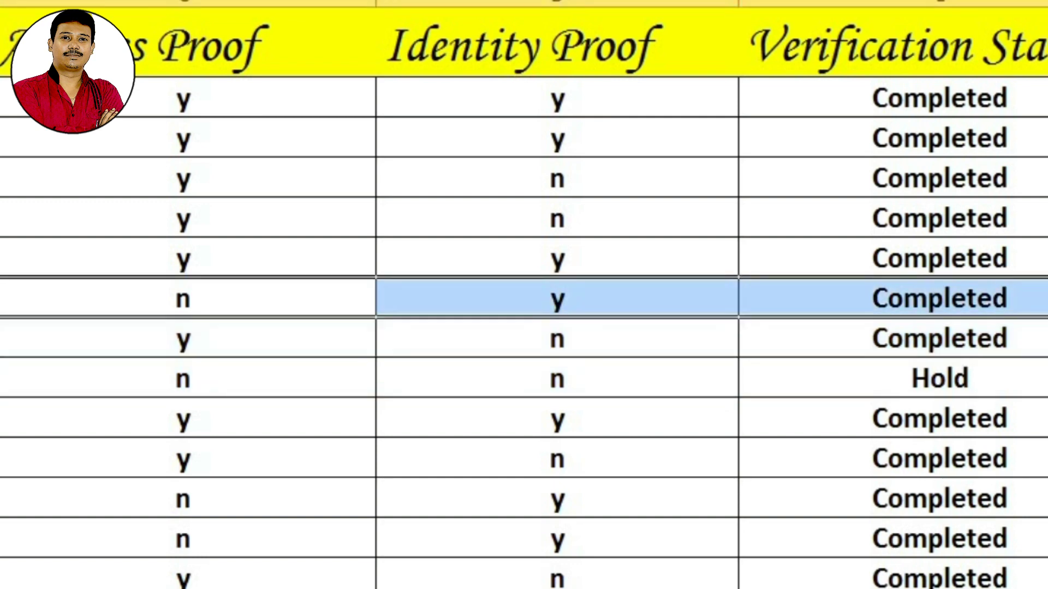